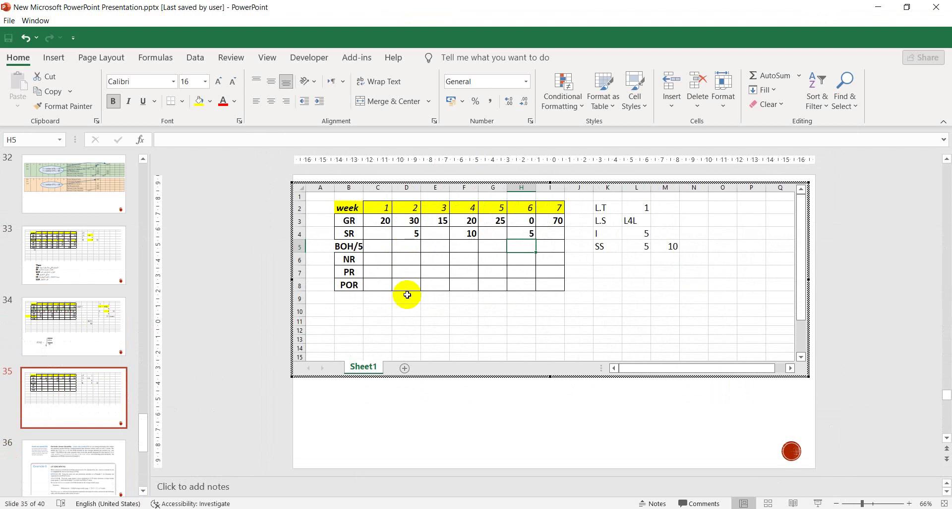
Enter the value 50 in cell H12 below the MRP table, then enlarge it and make it bold.
click(463, 331)
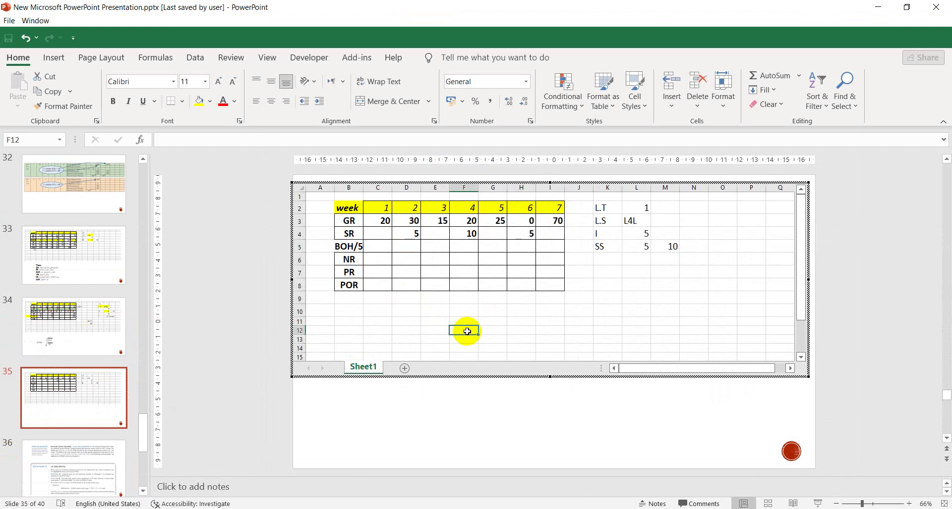
click(517, 330)
text(50)
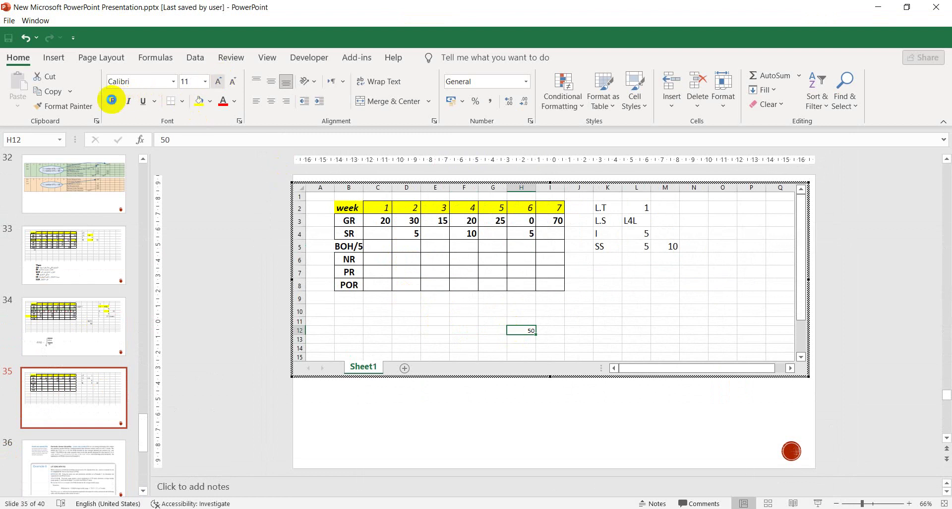
click(113, 102)
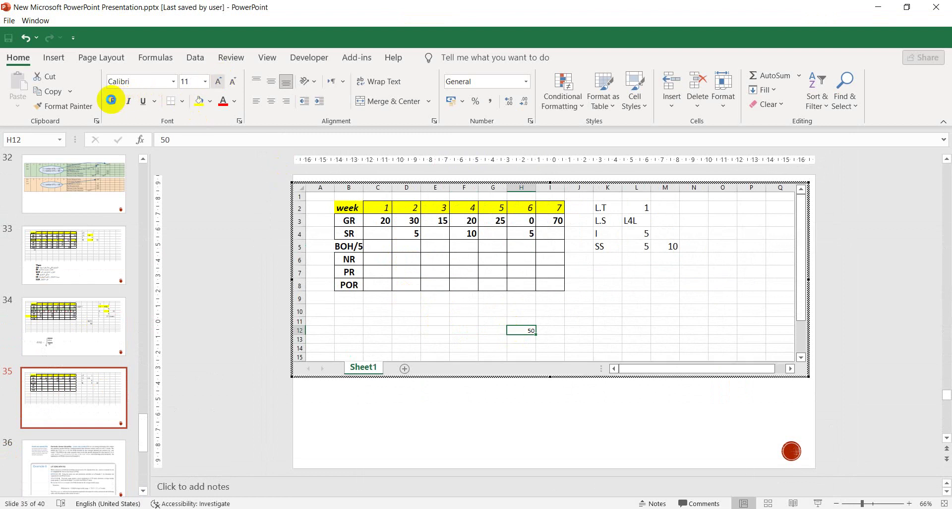
click(550, 329)
click(570, 314)
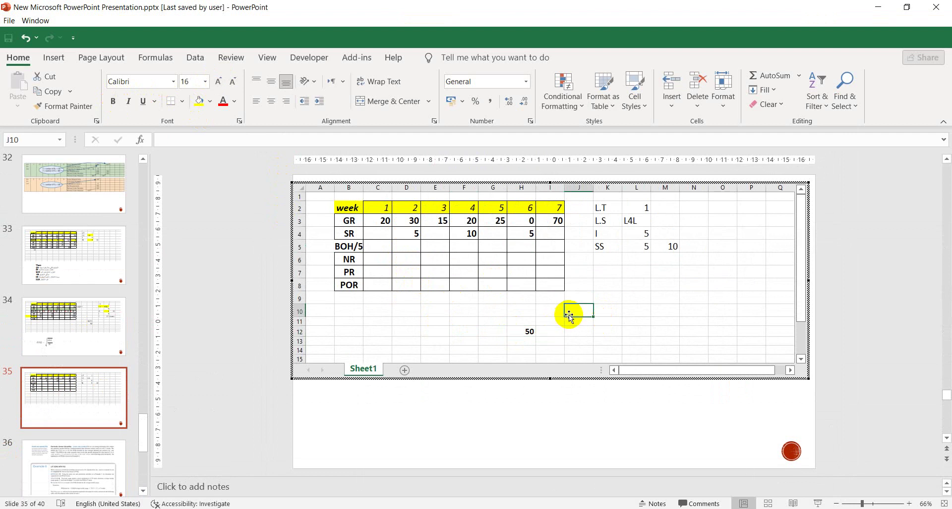
Move the L.T, L.S, I and SS parameter block from K2:M5 to start at cell N2.
click(616, 299)
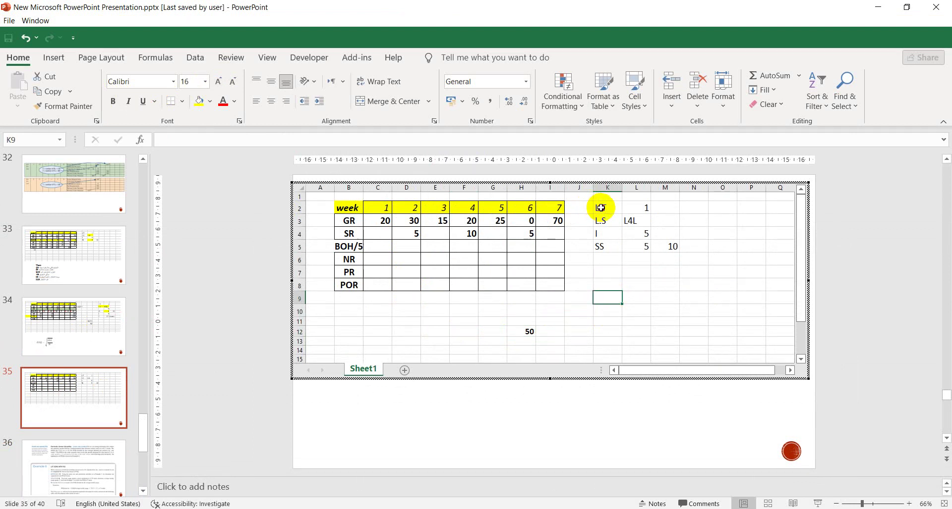
drag(601, 206, 668, 246)
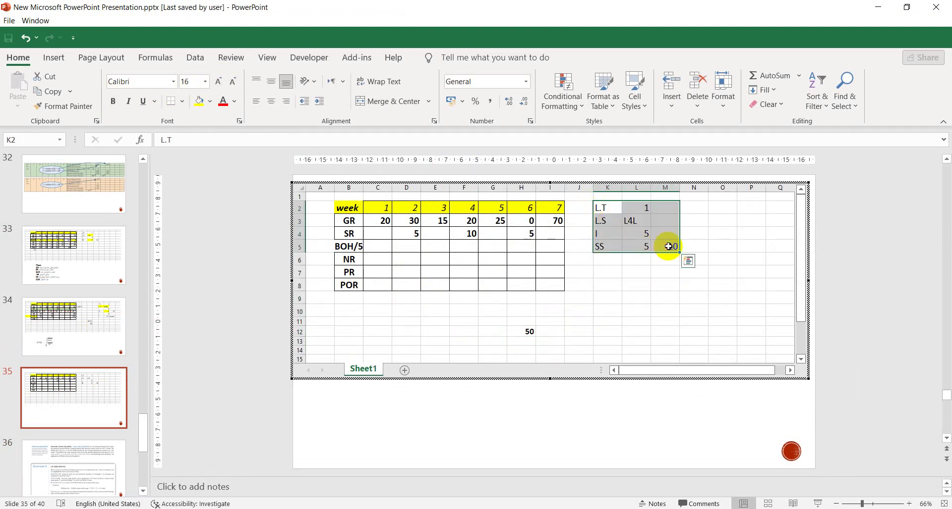
key(ctrl+c)
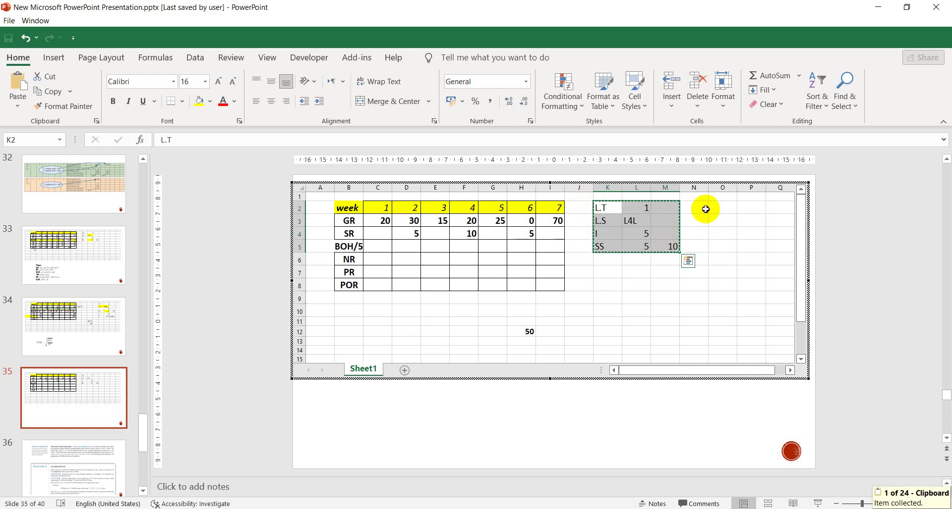
click(705, 209)
key(ctrl+v)
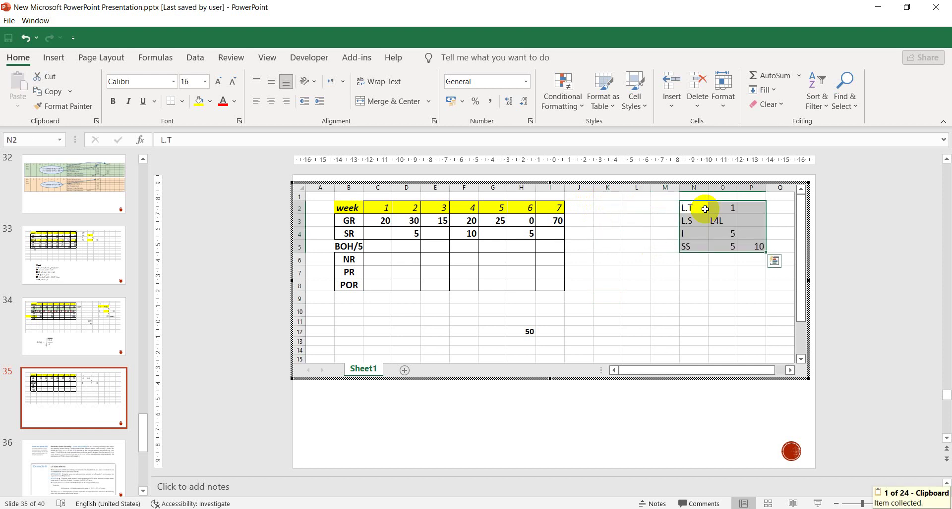
Calculate the average weekly gross requirement in J3 with the formula =sum(C3:I3)/7.
click(614, 219)
click(582, 219)
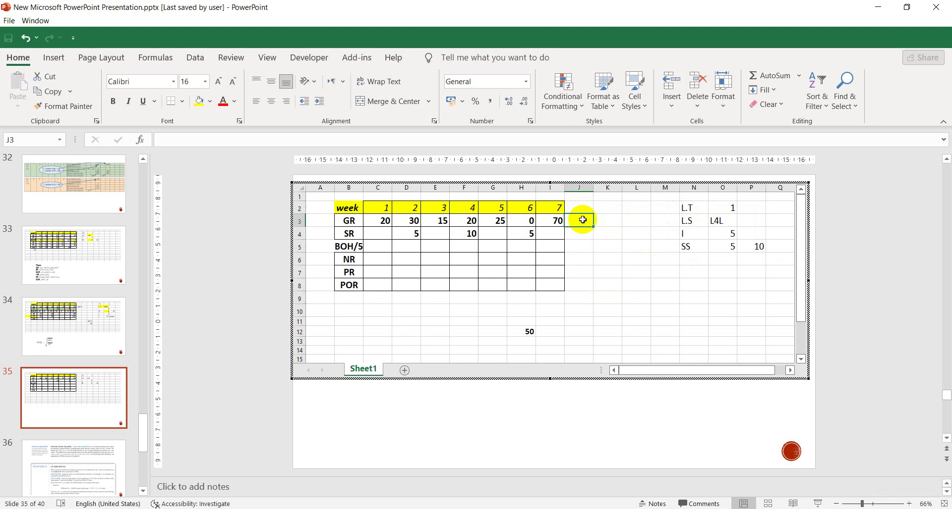
text(=s)
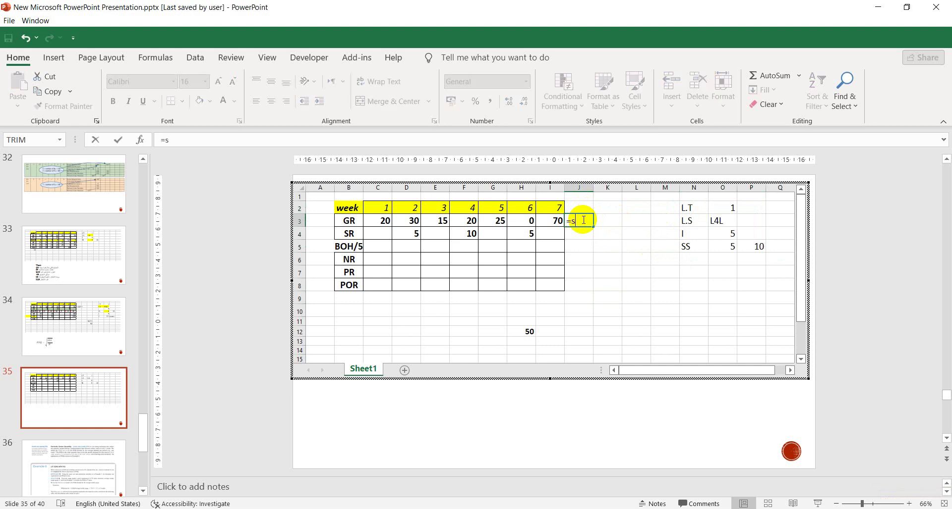
text(um*)
key(BackSpace)
text(()
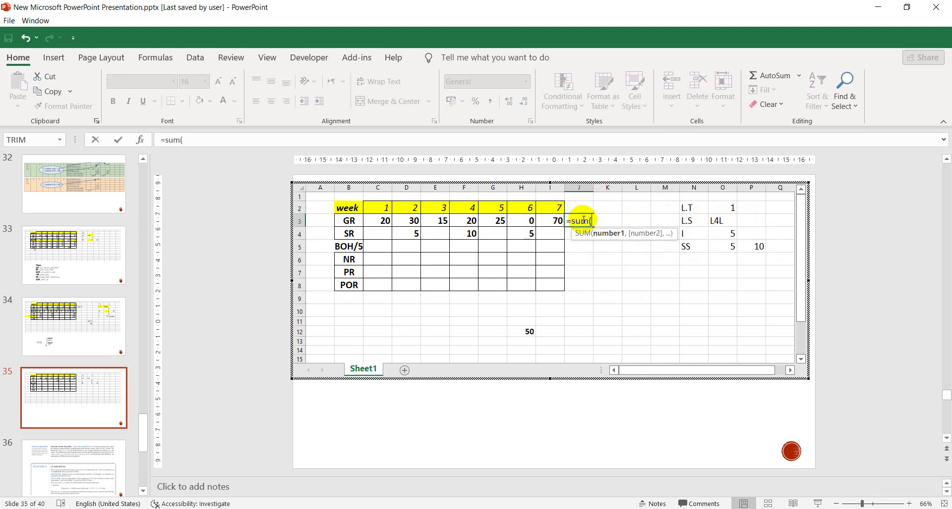
drag(383, 220, 551, 220)
text())
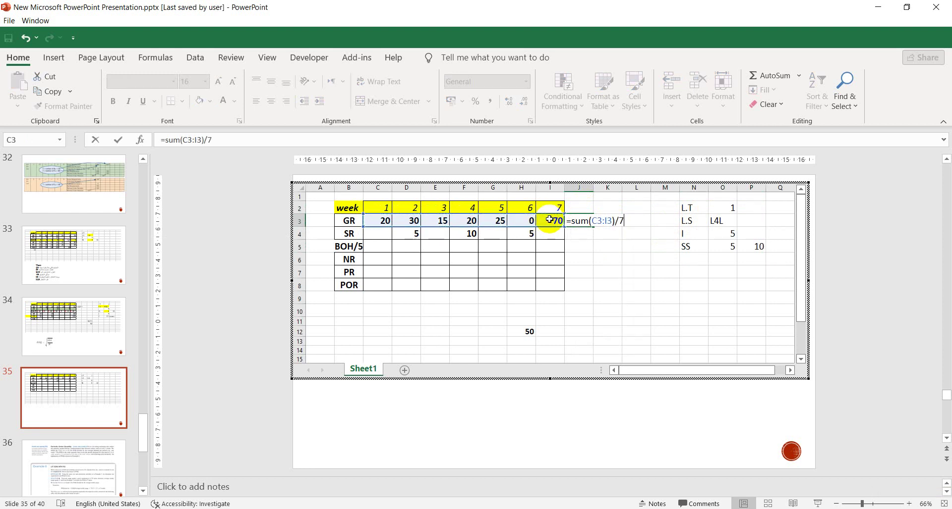
text(/7)
key(Return)
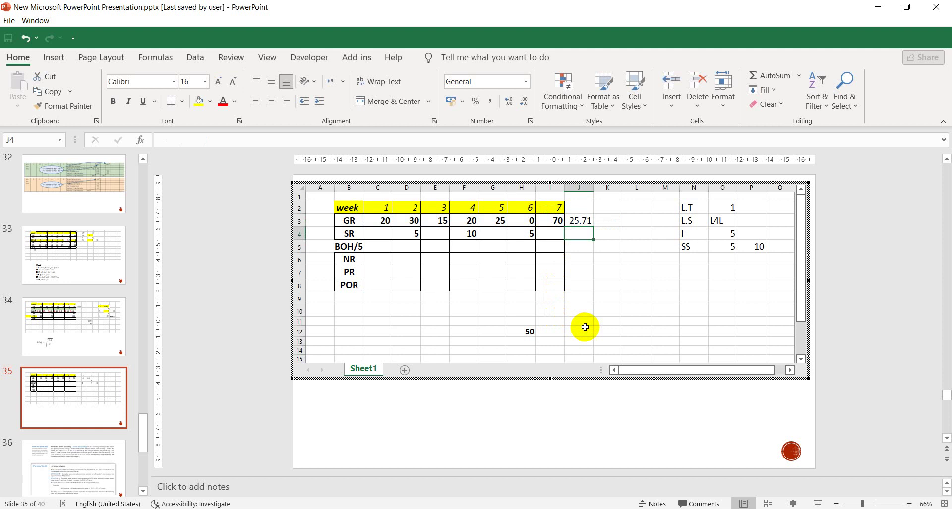
Enter the label POQ in cell J12 and format it as bold 12 pt.
click(583, 329)
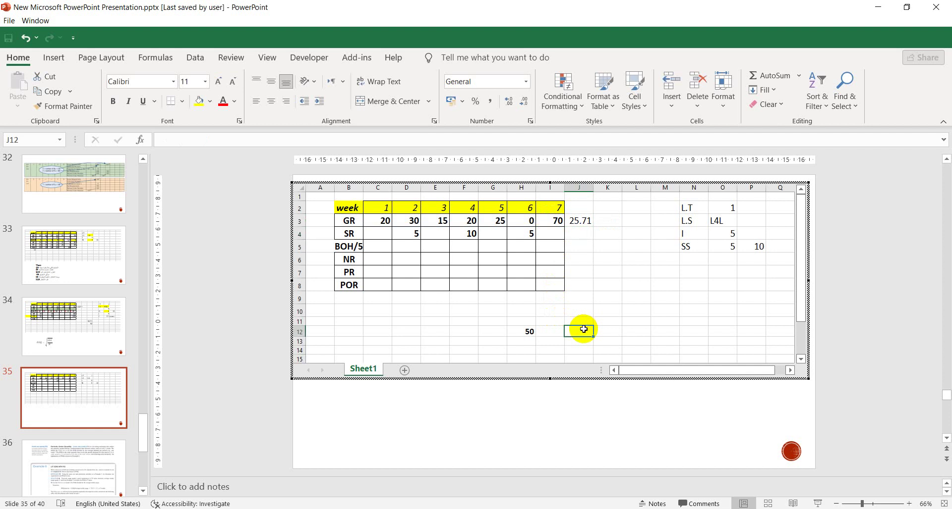
text(POQ)
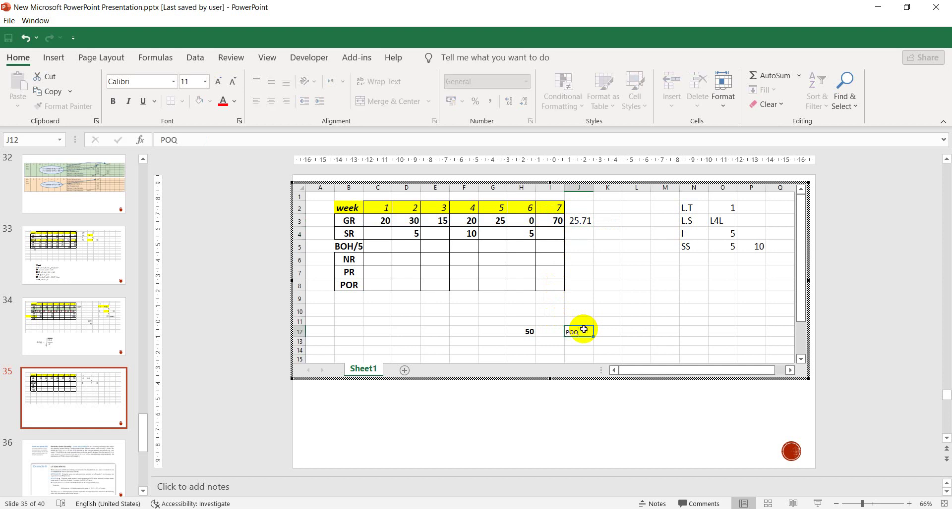
key(ctrl+Return)
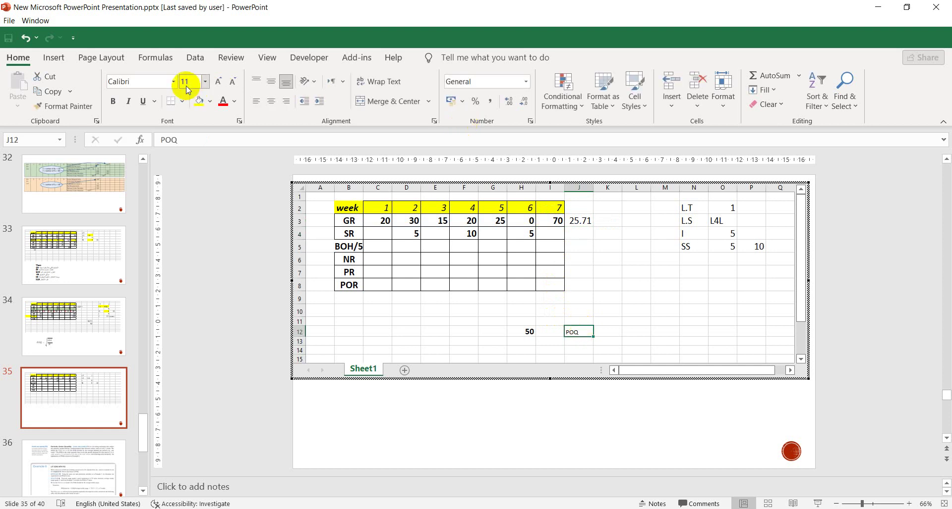
click(222, 80)
click(113, 101)
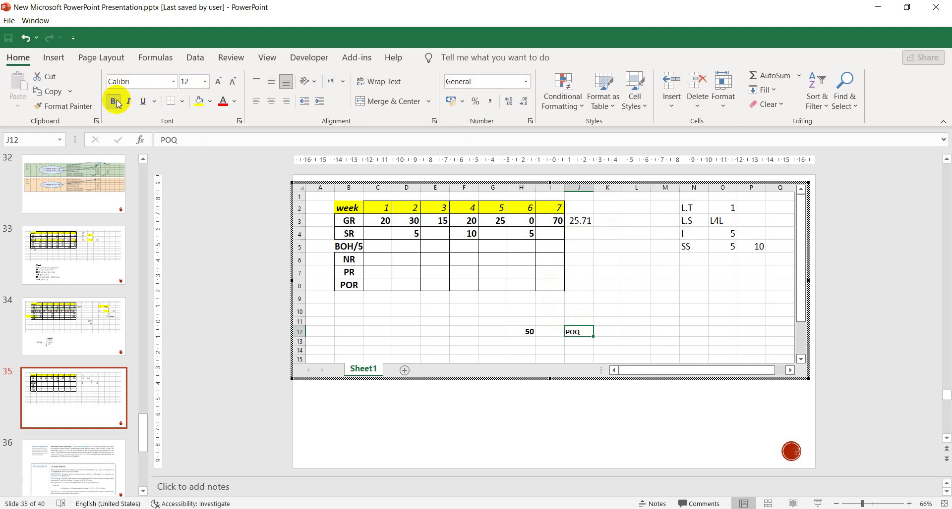
Enter the text EOQ/Aus in K12 beside the POQ label and format it as bold 14 pt.
click(605, 332)
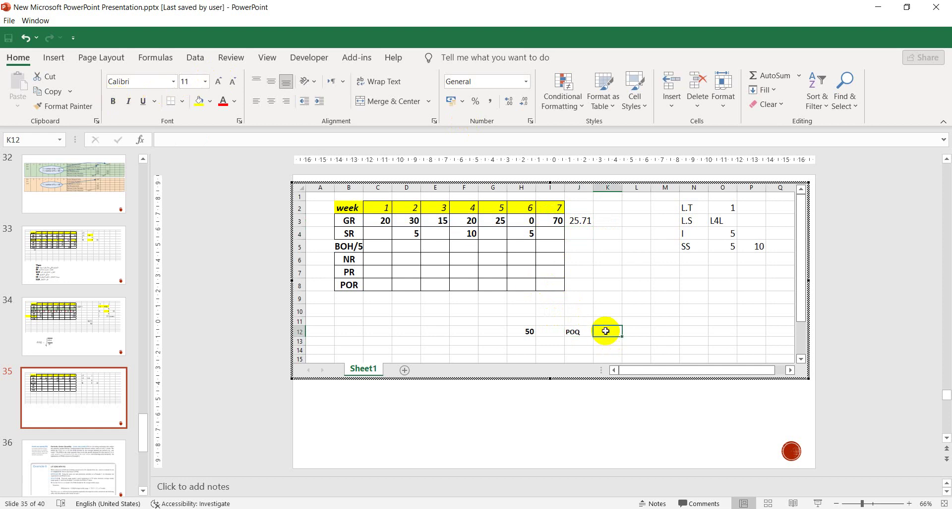
text(=)
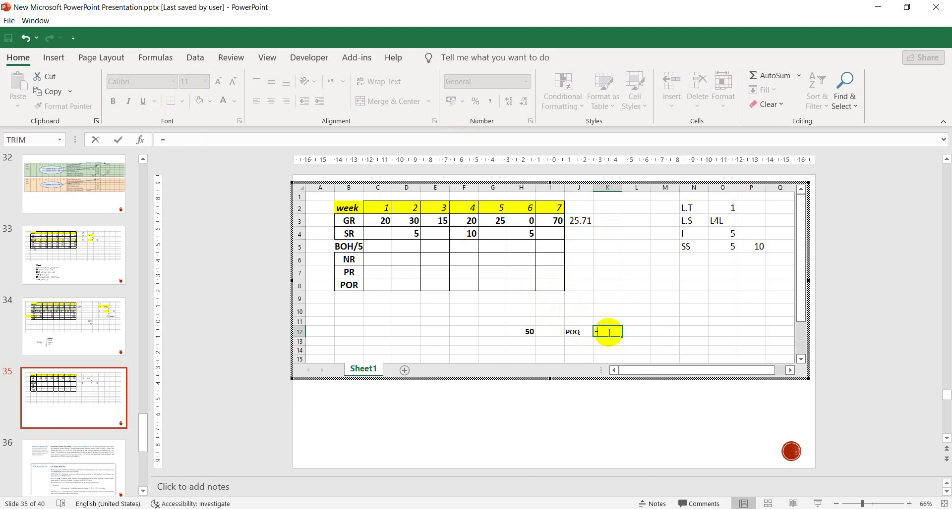
key(Escape)
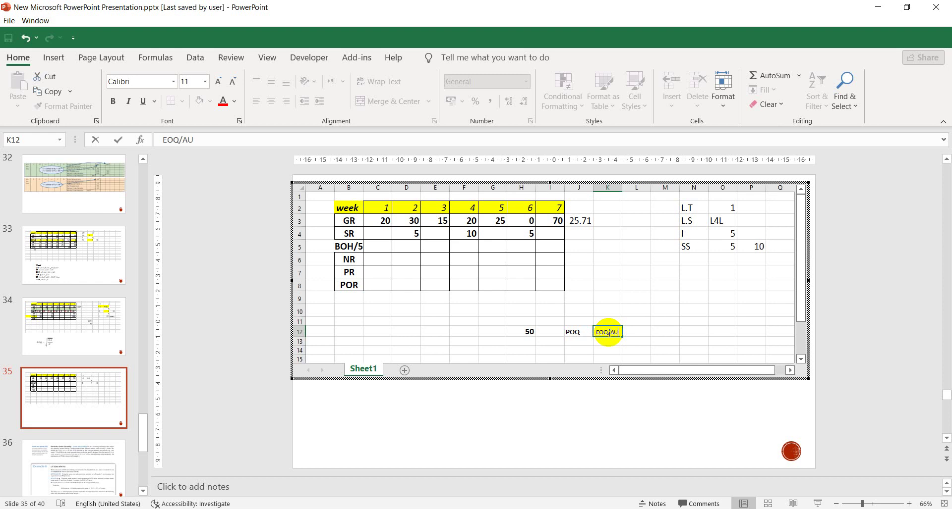
key(Return)
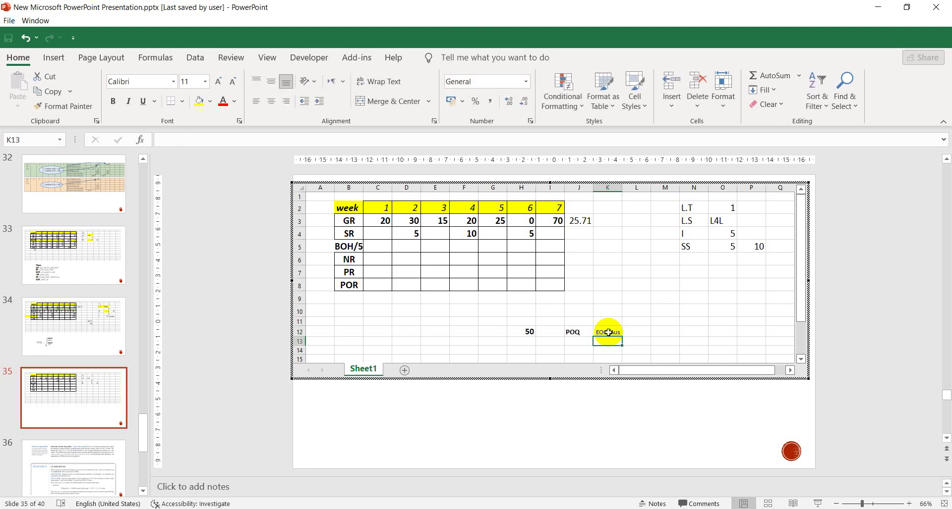
click(112, 101)
click(219, 82)
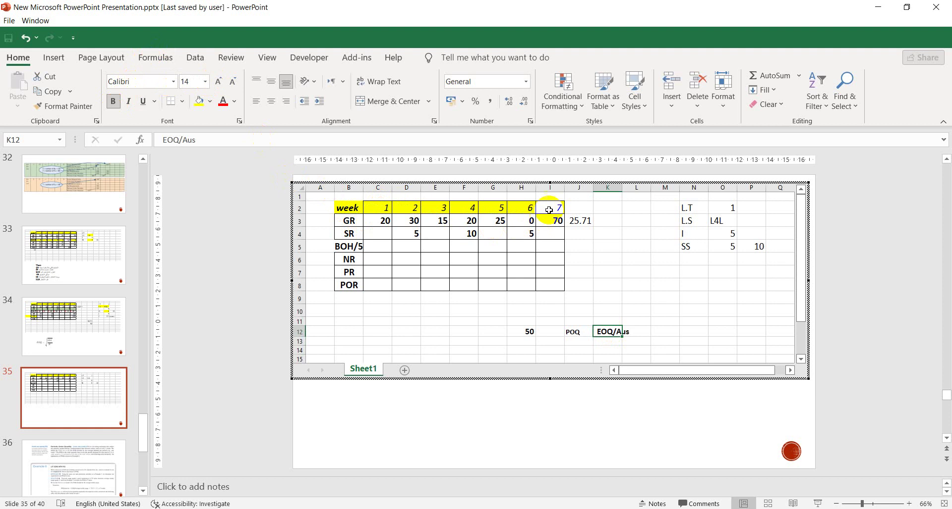
click(659, 321)
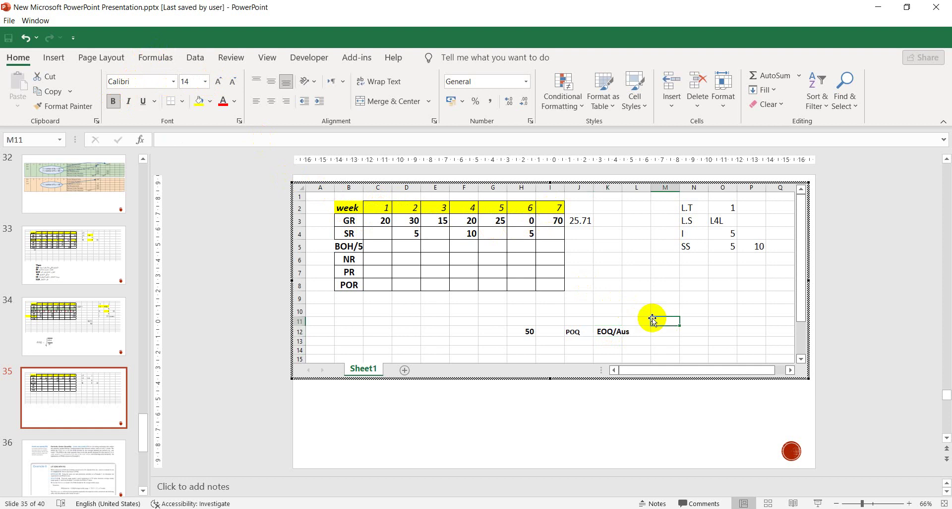
Fill the POQ label down to J13 and calculate =H12/J3 in K13, formatted as bold 14 pt.
click(576, 336)
drag(593, 338, 595, 346)
click(607, 342)
text(=)
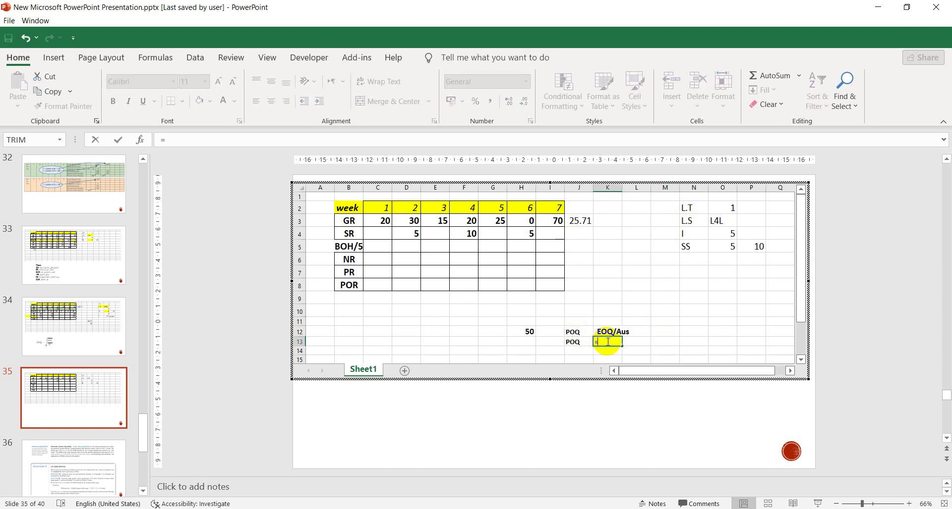
click(530, 331)
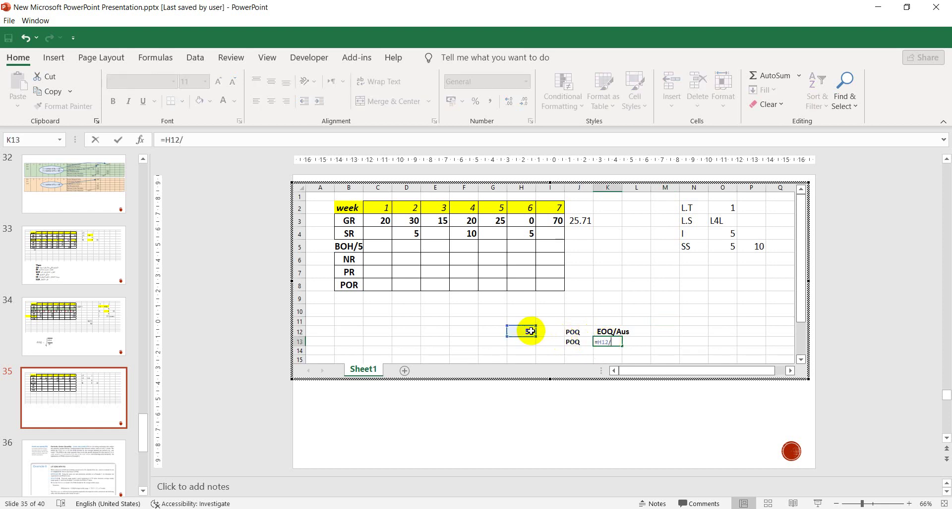
text(/)
click(574, 221)
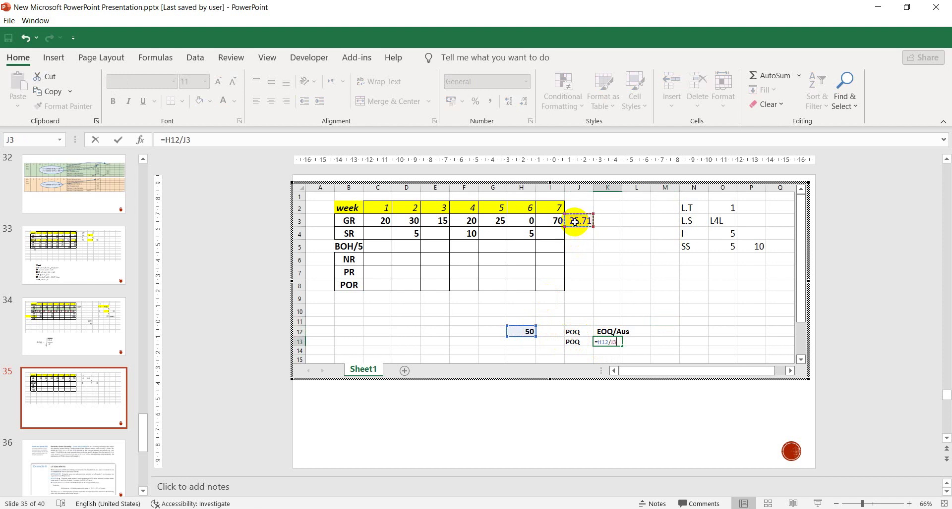
key(Return)
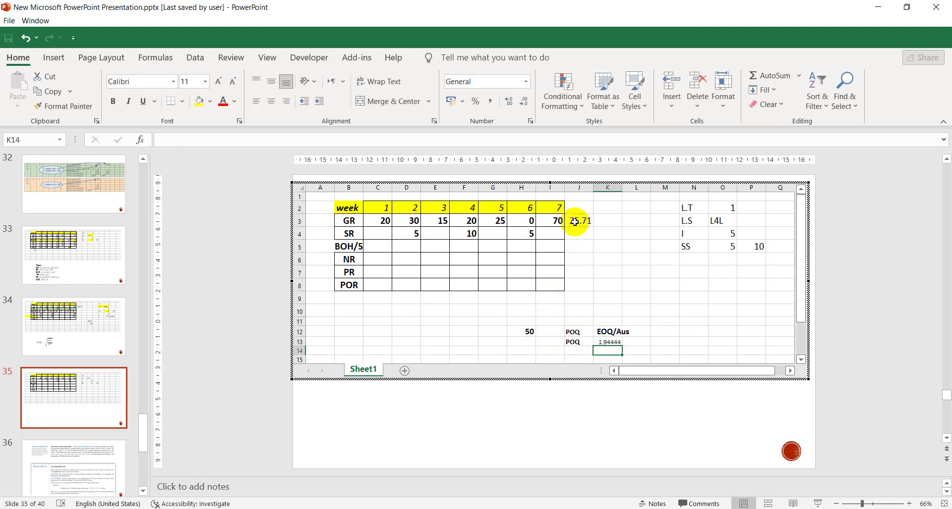
click(603, 341)
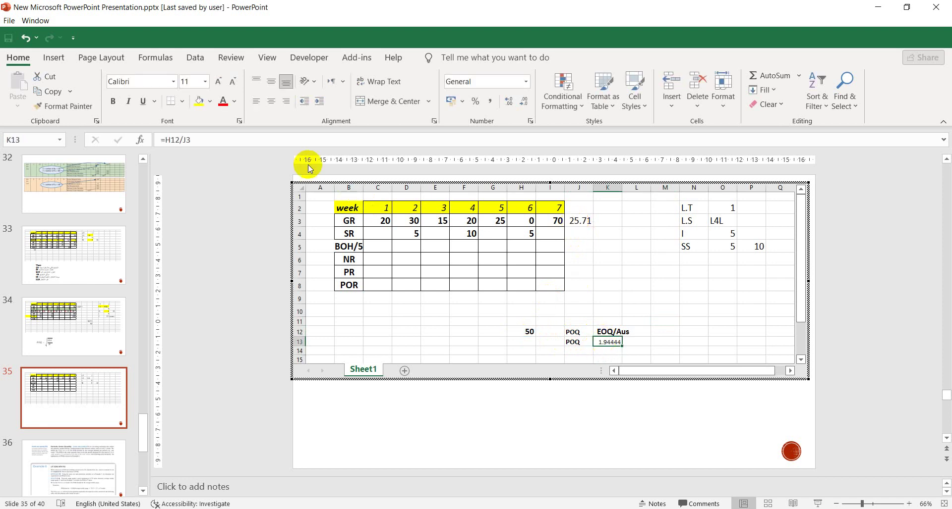
click(215, 81)
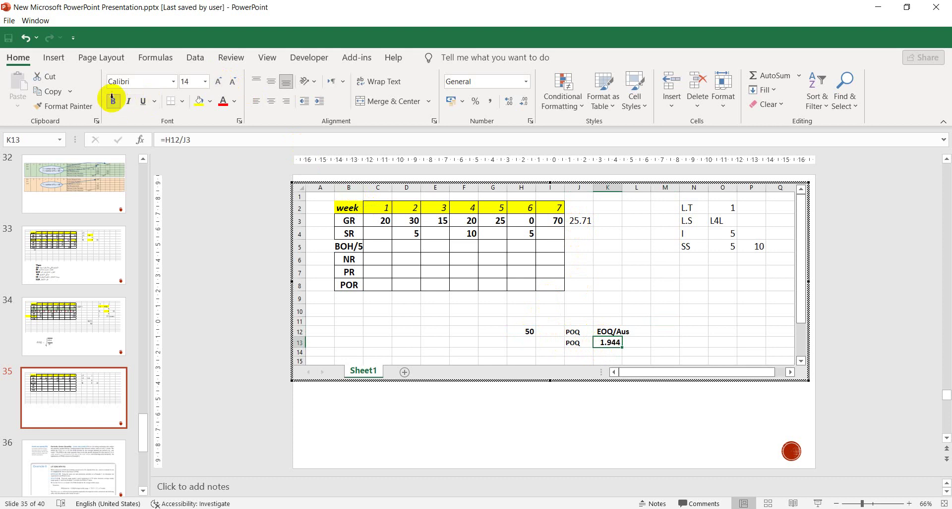
Enter the rounded period "2 week" in L13 beside the POQ result, formatted as bold 14 pt.
click(636, 346)
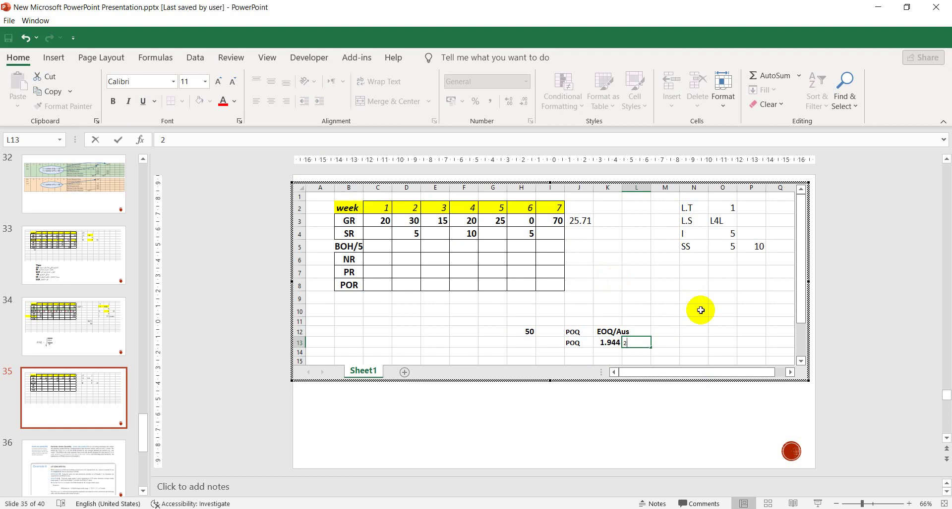
click(655, 343)
click(636, 343)
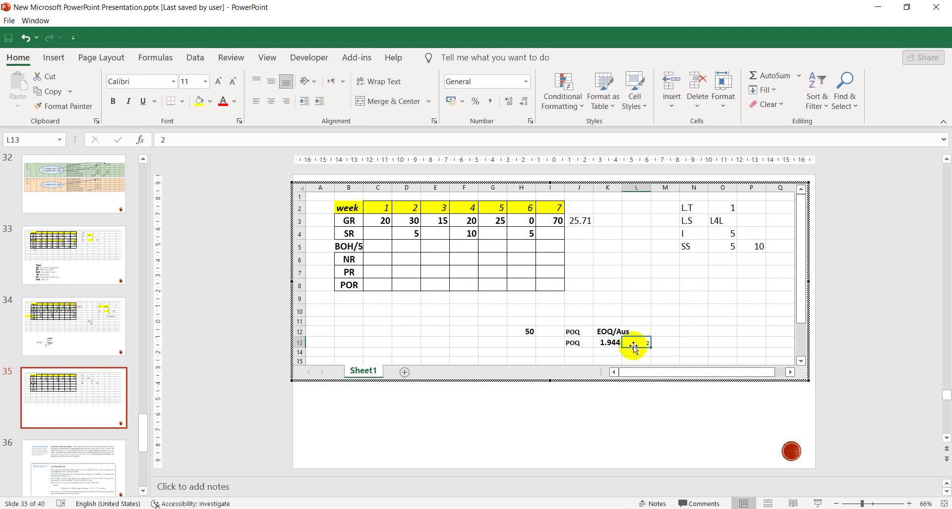
click(219, 81)
click(219, 81)
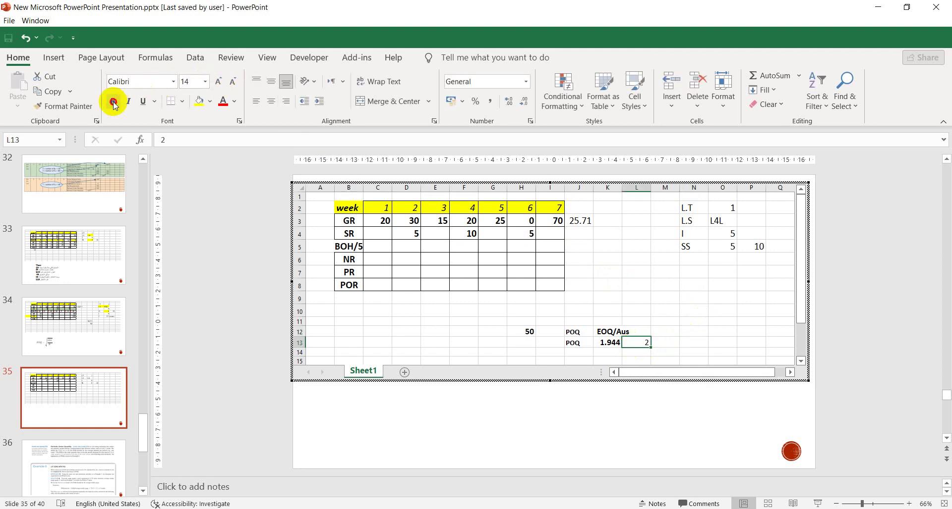
key(F2)
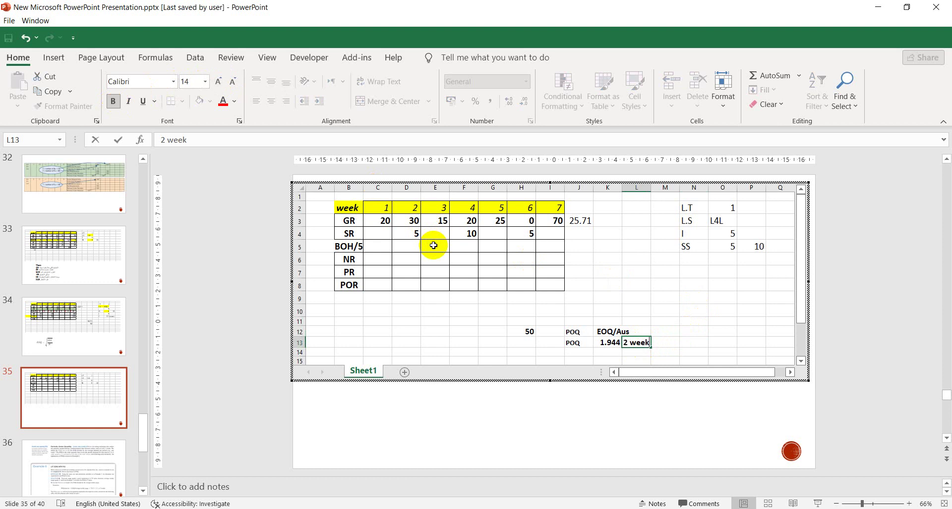
key(Return)
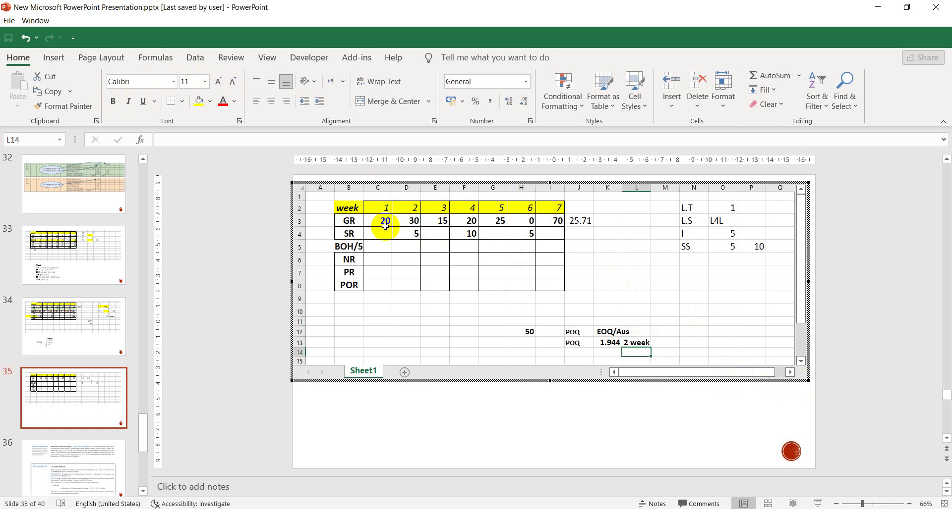
click(387, 259)
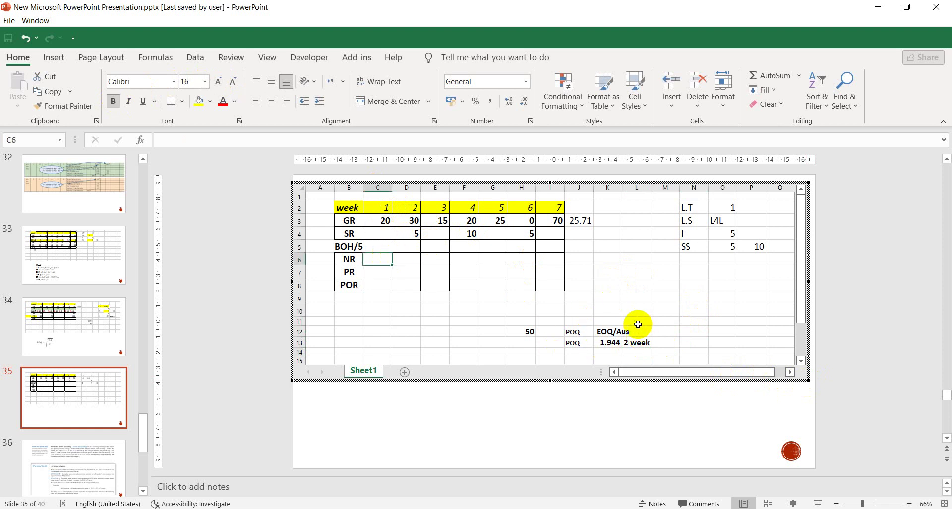
Change the lot-size rule beside L.S in cell O3 to POQ.
click(634, 342)
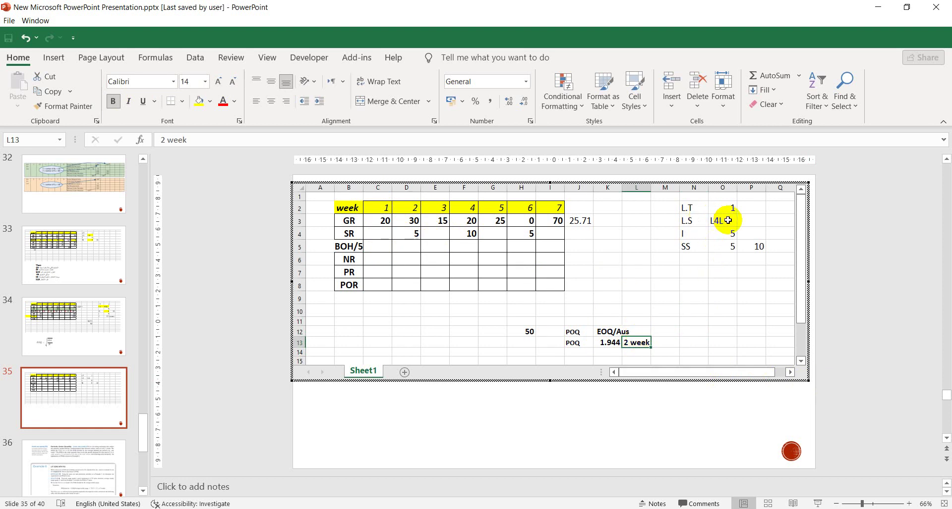
click(727, 220)
text(PO)
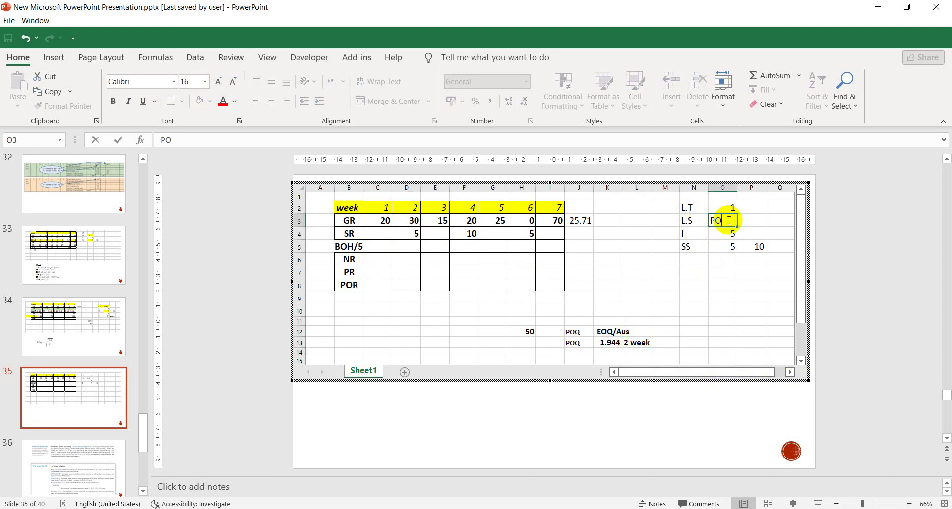
text(Q)
key(Return)
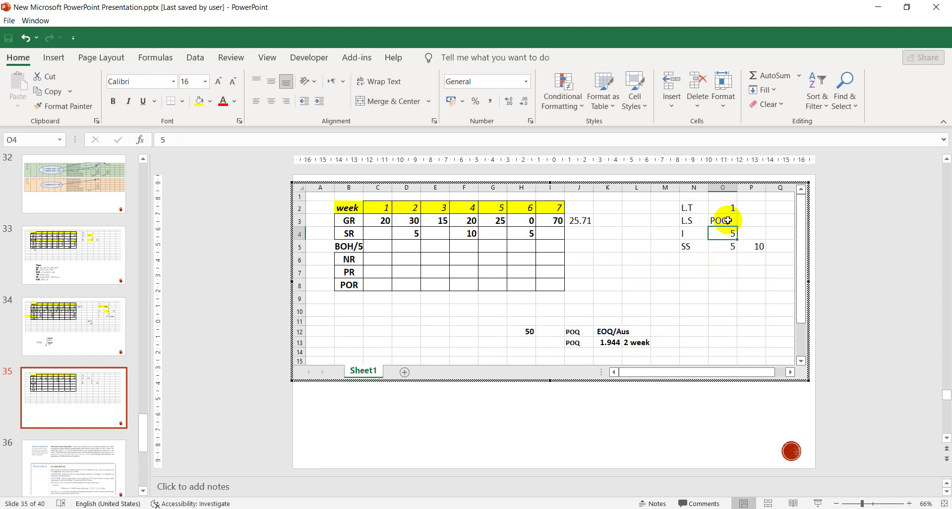
Highlight the SS label and its value in N5:O5 with a yellow fill.
click(609, 271)
click(387, 242)
click(404, 248)
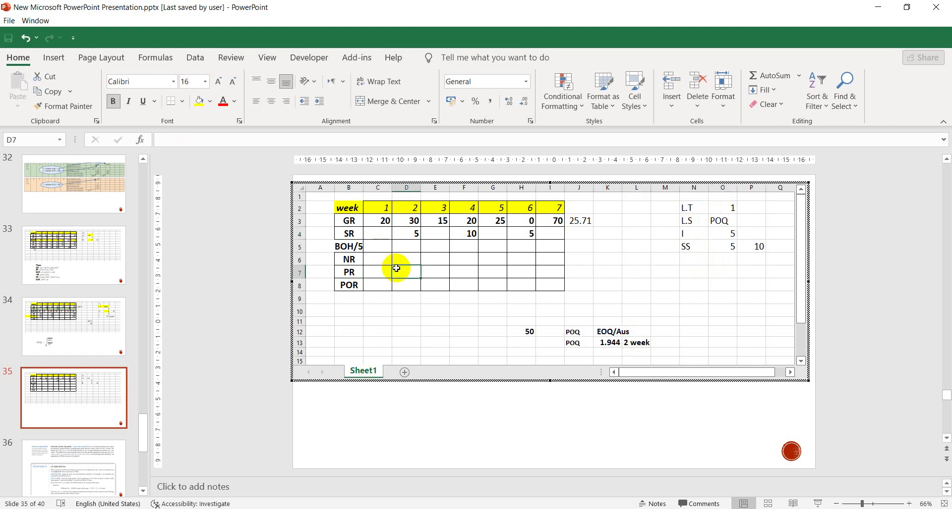
click(382, 248)
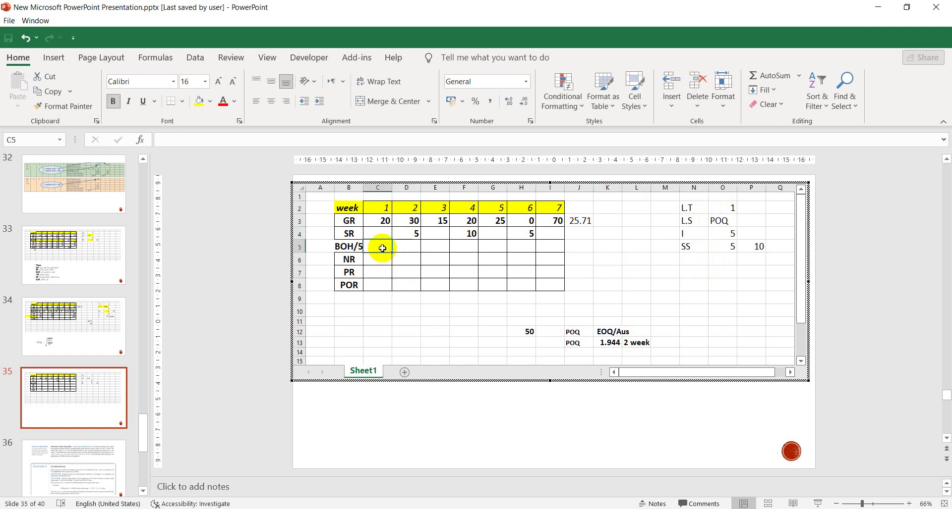
click(350, 248)
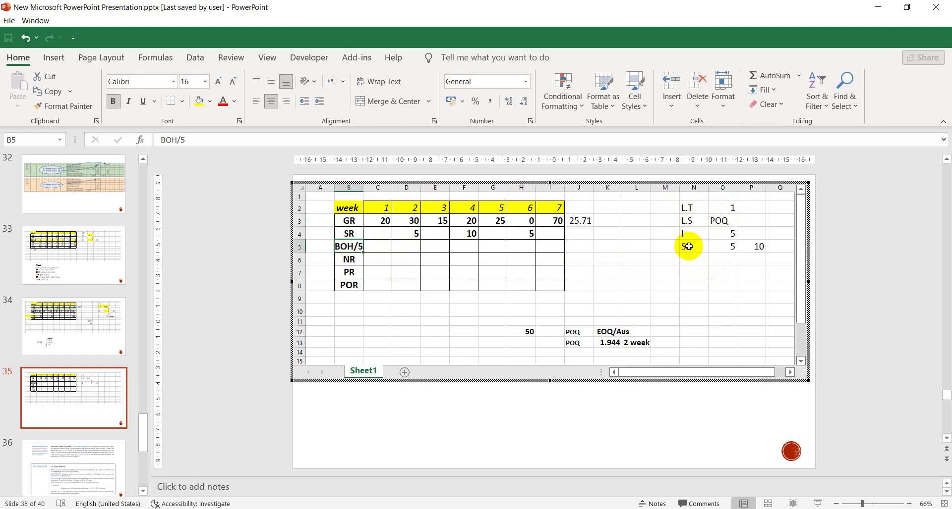
drag(688, 246, 720, 245)
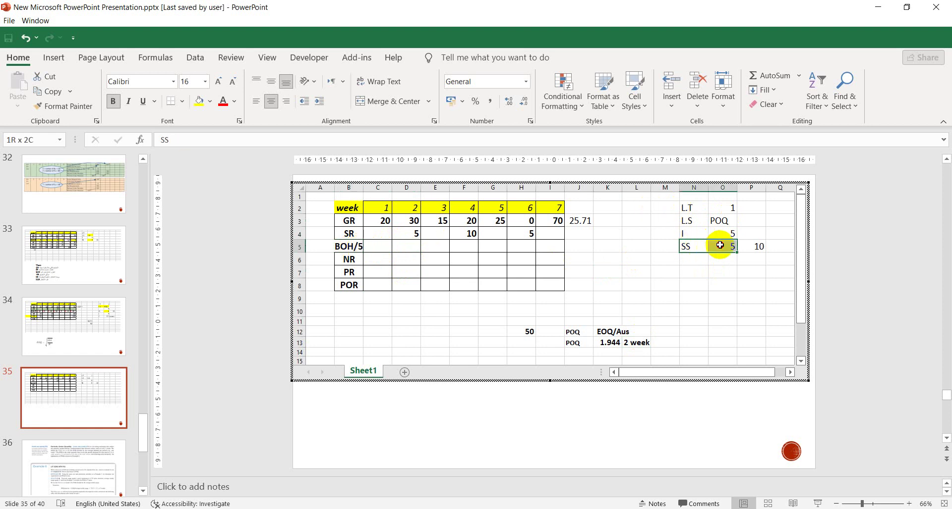
click(196, 103)
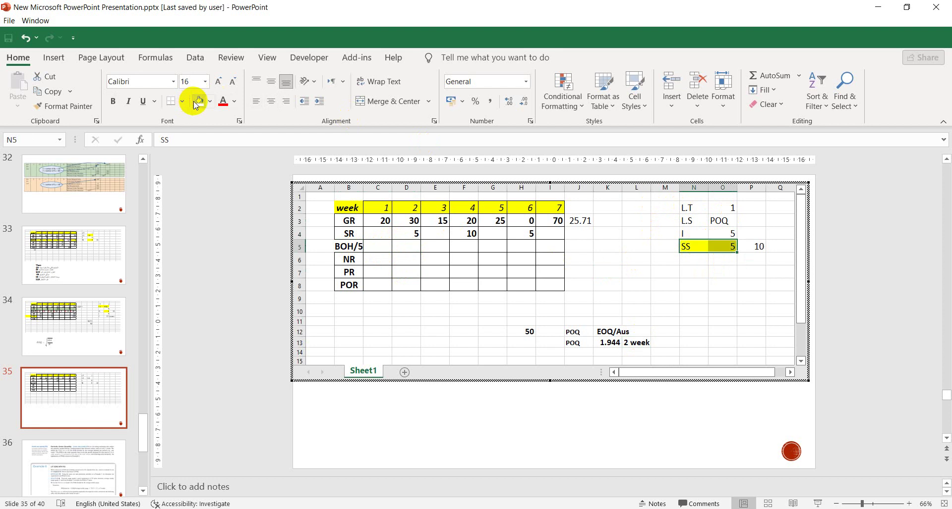
click(338, 313)
Enter "5," in the week 1 BOH cell C5 and set the font colour of C5:I5 to red.
click(384, 248)
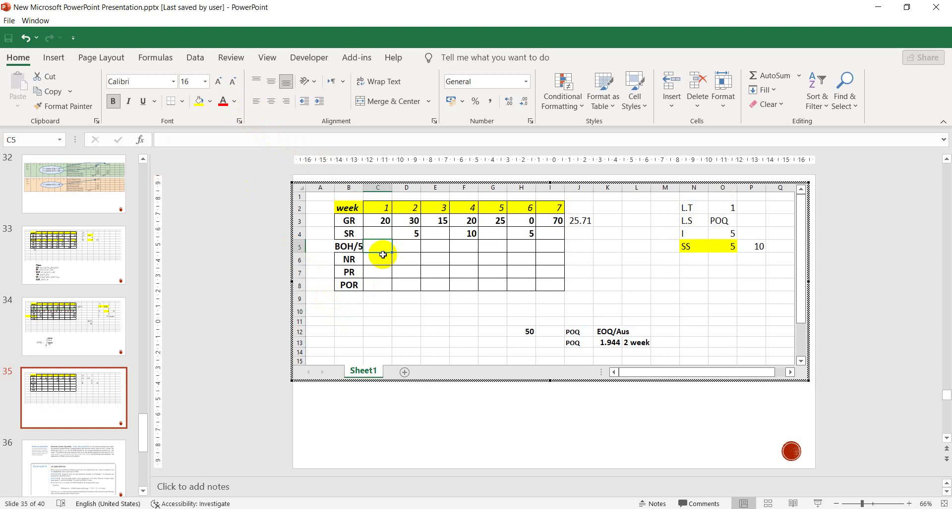
text(5,)
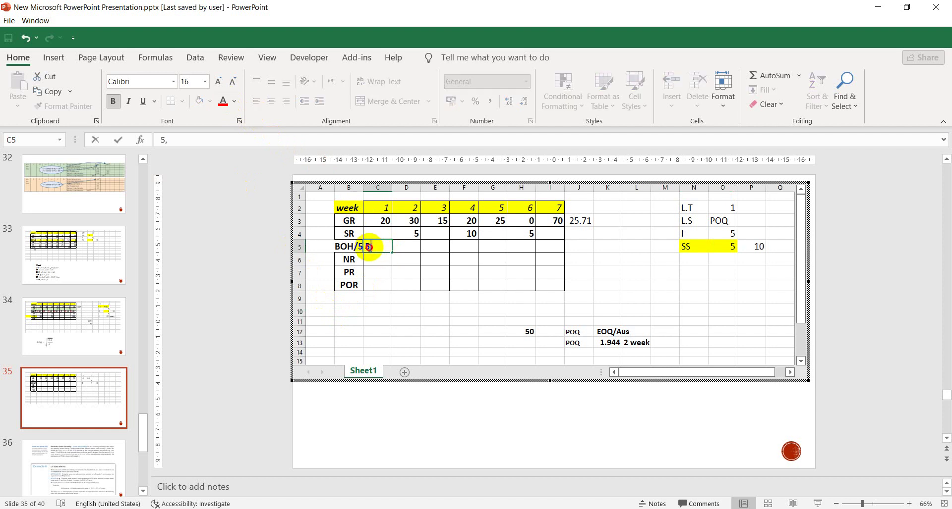
double_click(367, 246)
click(400, 228)
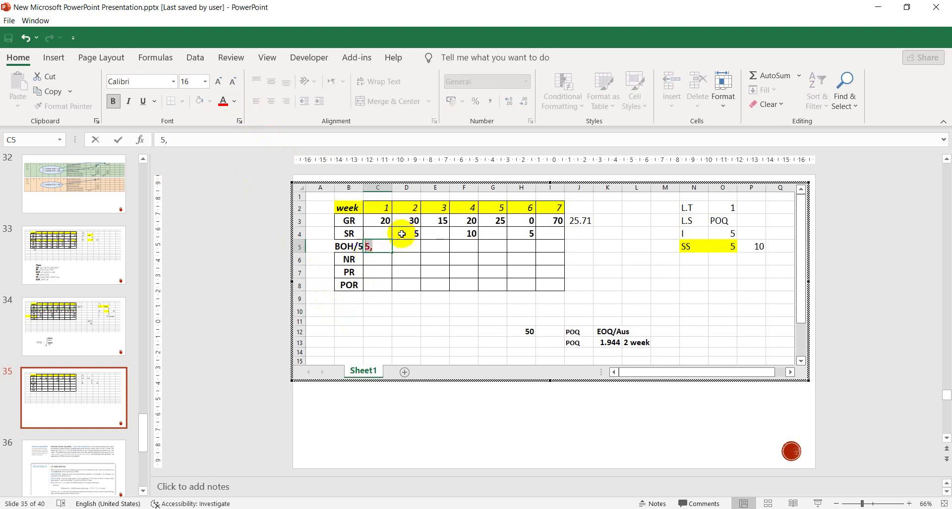
click(402, 243)
drag(387, 243, 547, 244)
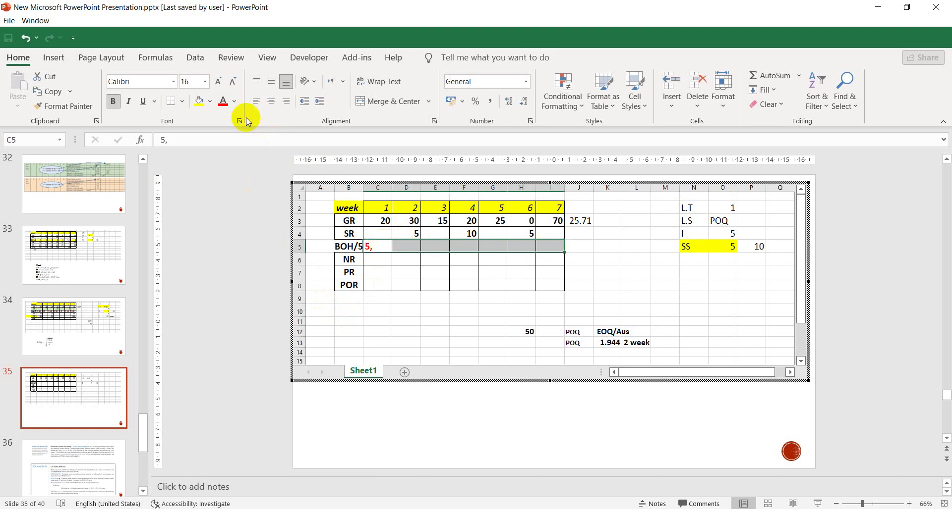
click(222, 102)
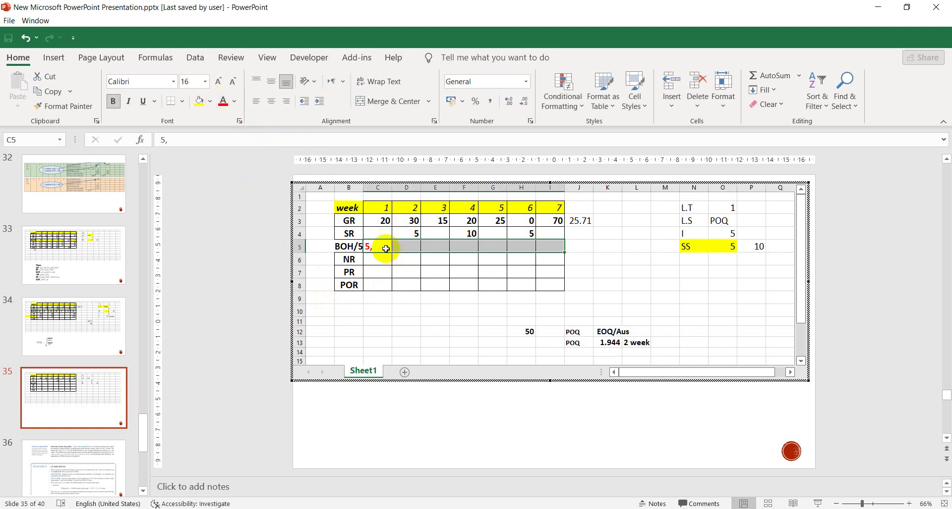
Fill the "5," entry from C5 across the BOH row to week 7 in I5.
click(385, 248)
drag(393, 253, 560, 246)
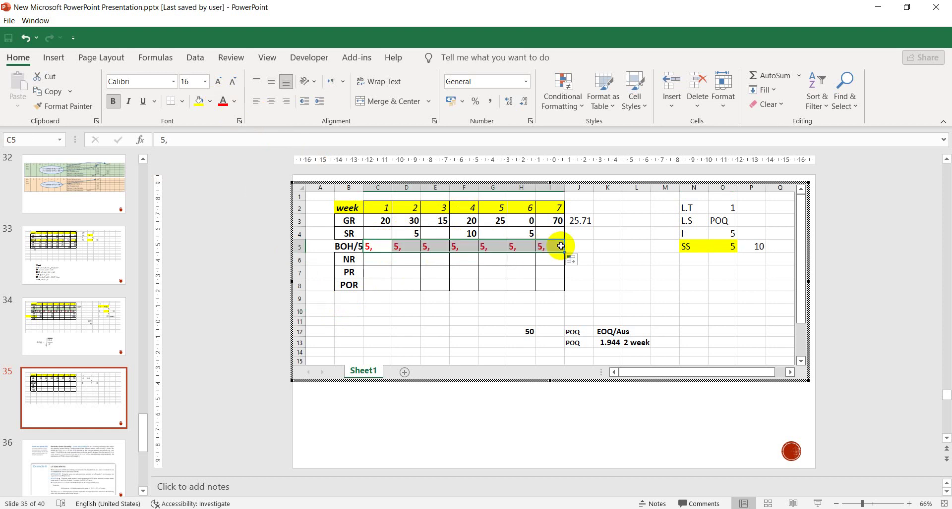
click(376, 246)
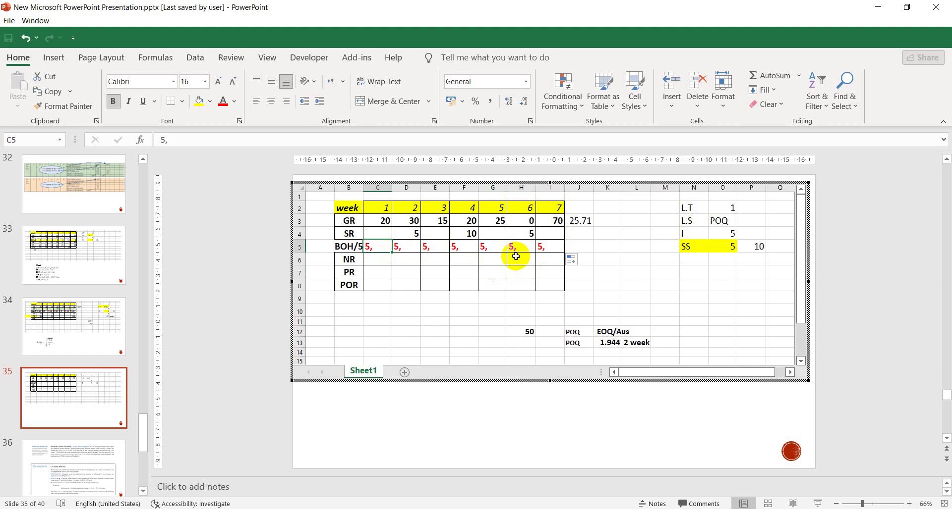
click(377, 262)
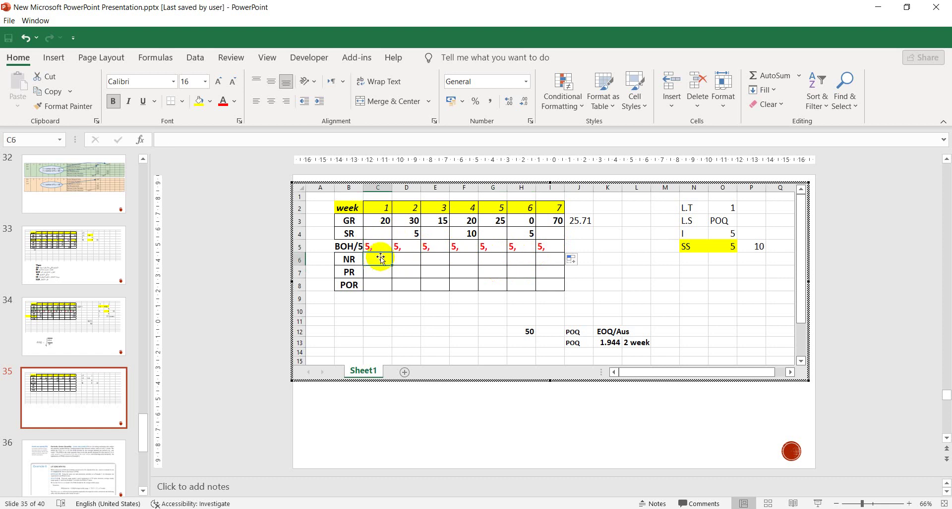
click(382, 247)
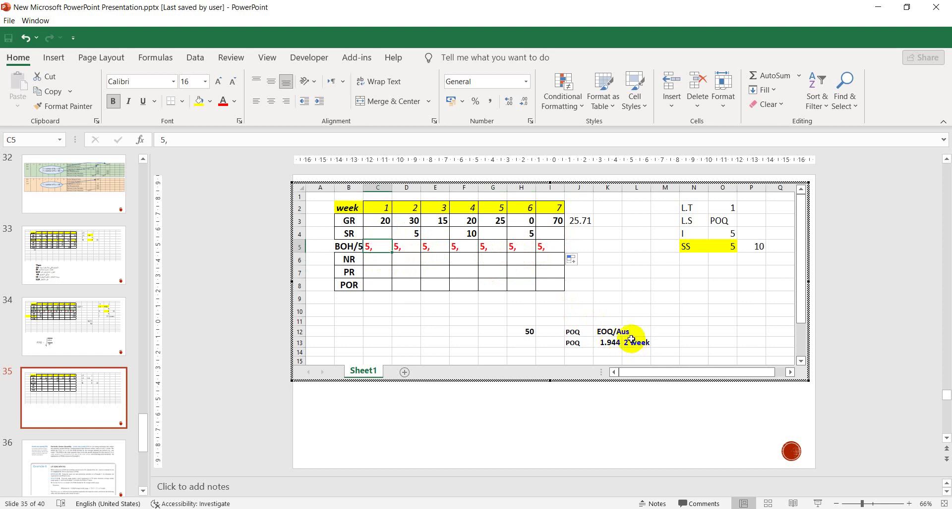
Shade the week 1 and week 2 gross requirements in C3:D3 with a light green fill.
drag(381, 208, 404, 227)
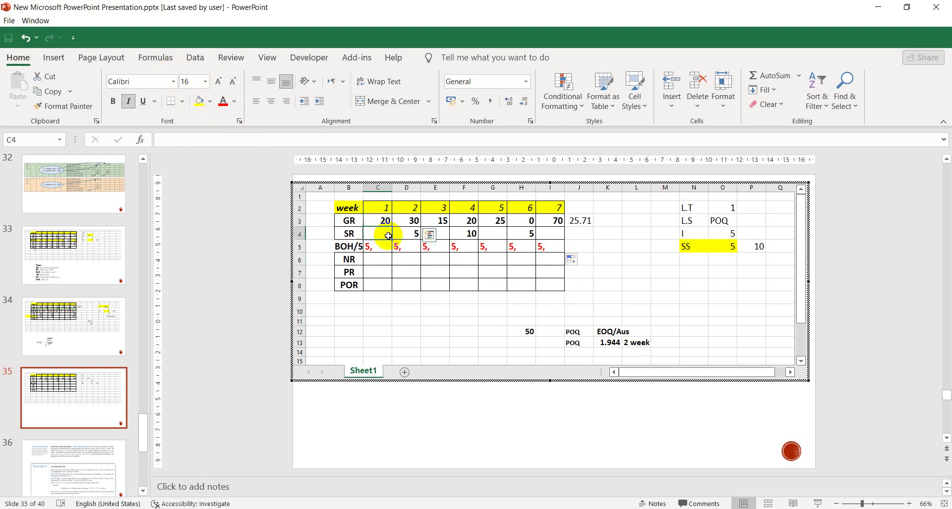
drag(379, 221, 408, 226)
click(211, 101)
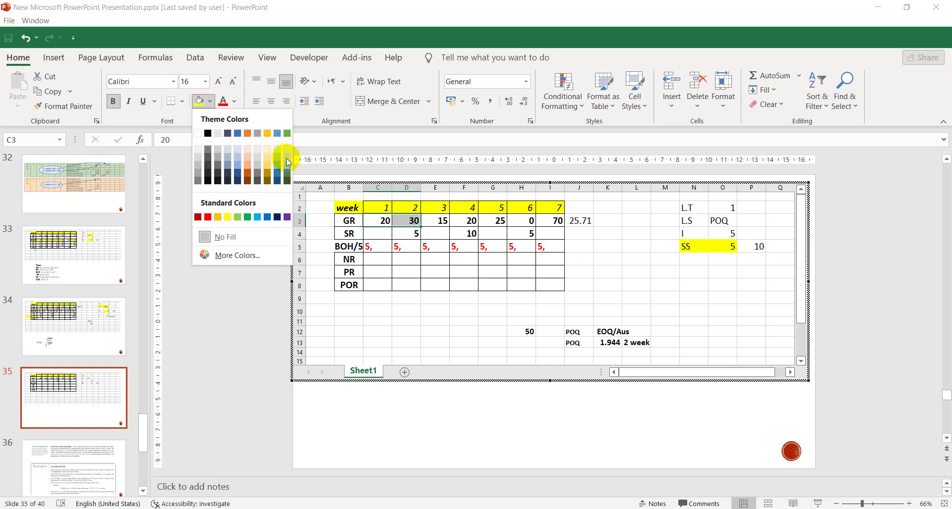
click(287, 158)
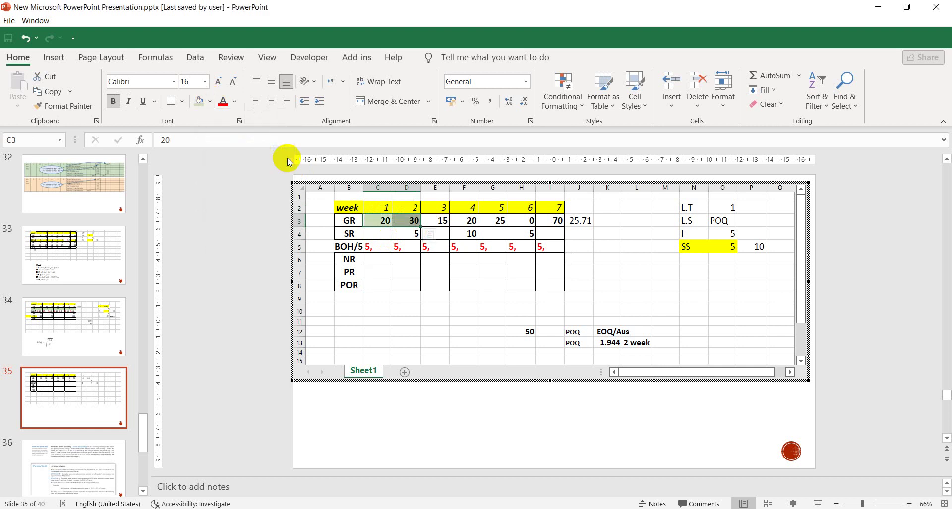
click(405, 267)
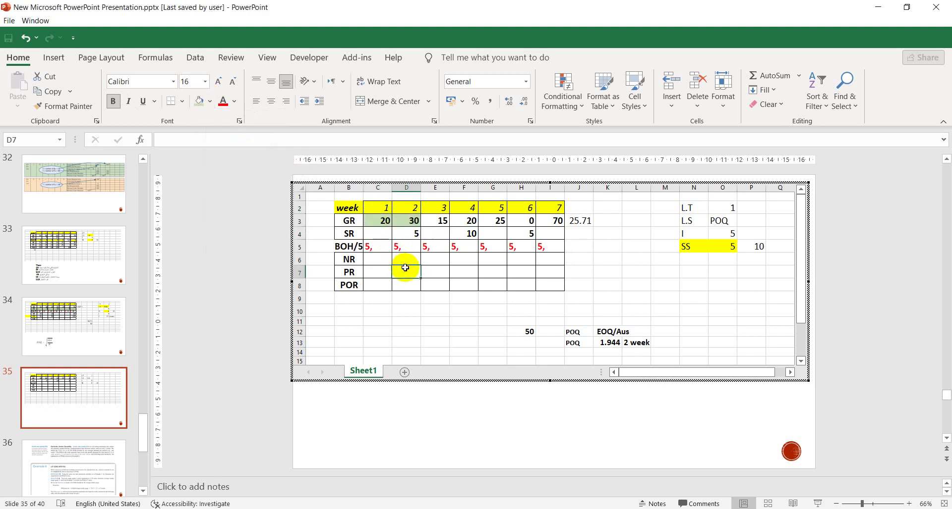
Enter 45 as the week 1 net requirement (NR) in C6, covering the demand of weeks 1 and 2.
click(380, 223)
click(404, 219)
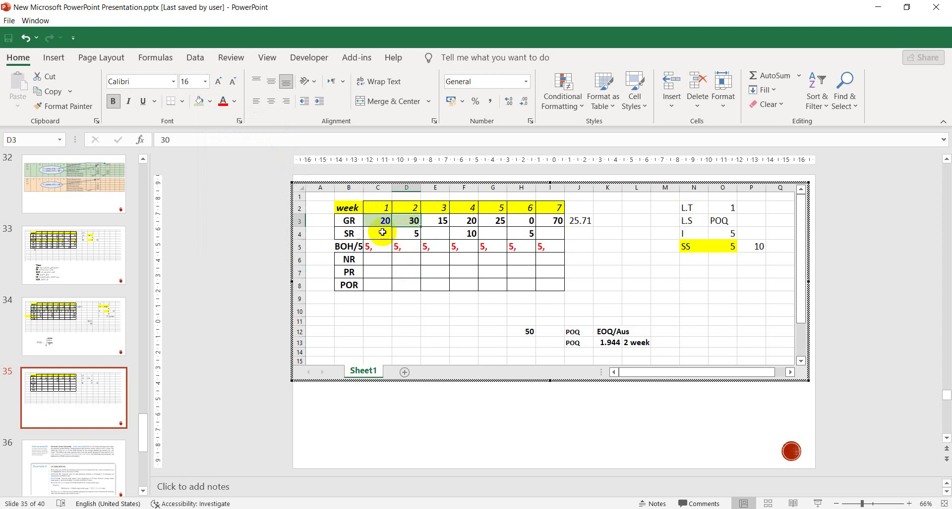
click(382, 222)
click(399, 223)
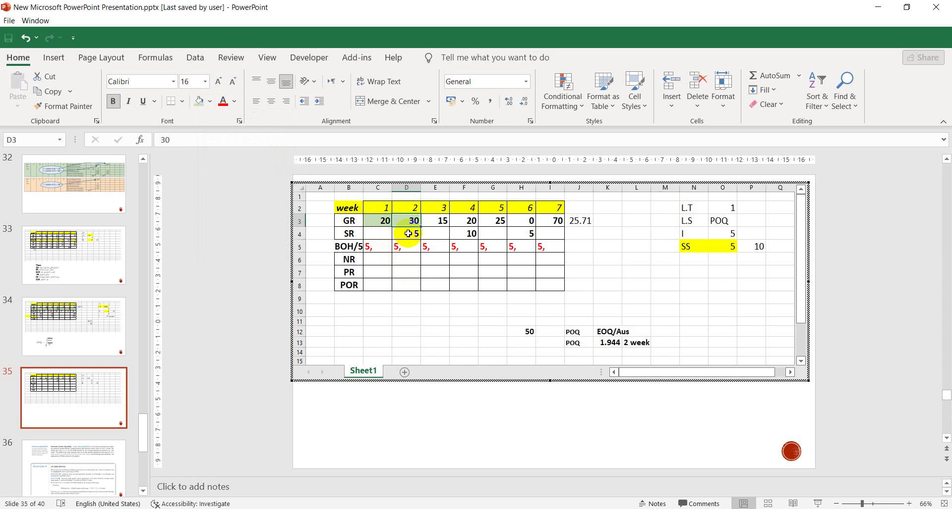
click(402, 236)
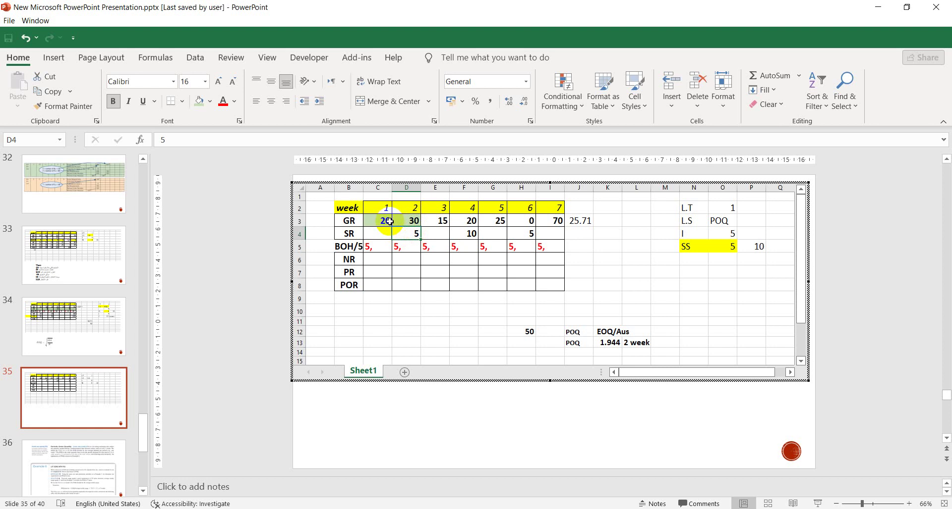
click(379, 261)
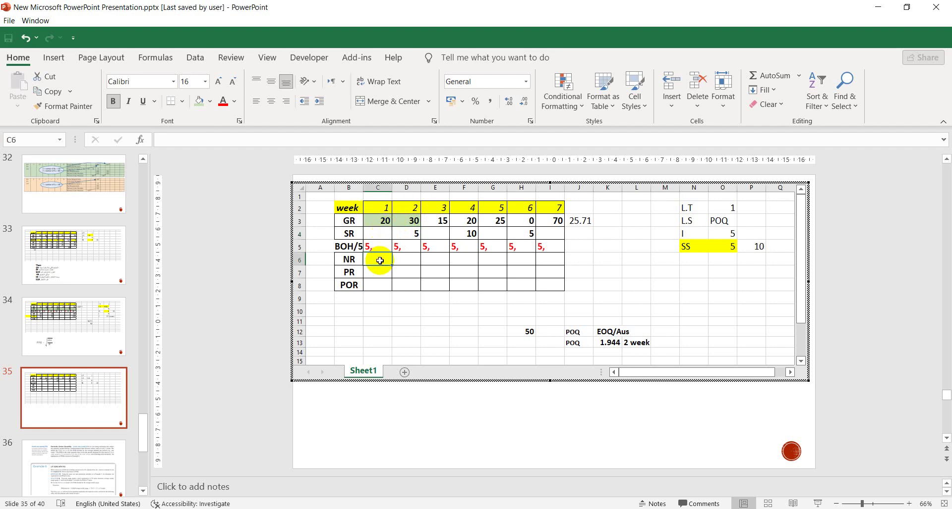
text(45)
click(386, 285)
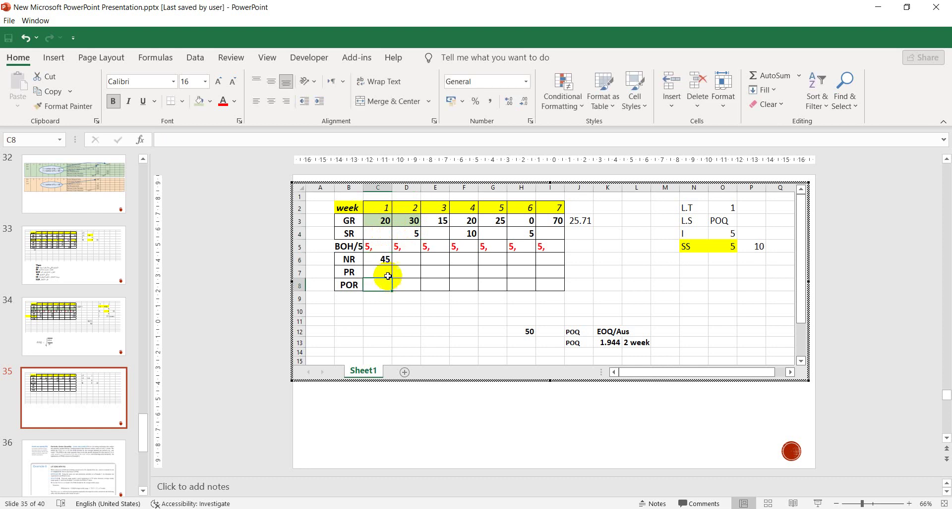
Enter 45 in the week 1 PR cell C7.
click(379, 260)
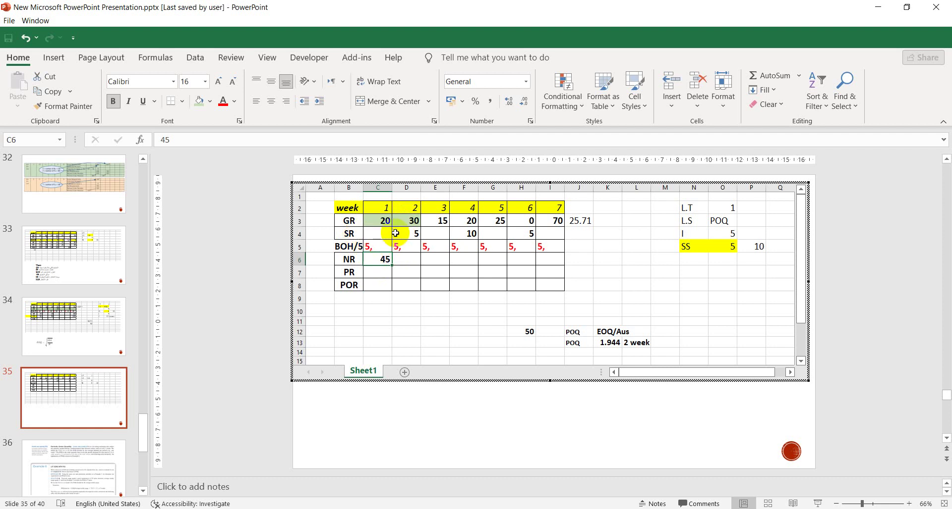
click(382, 270)
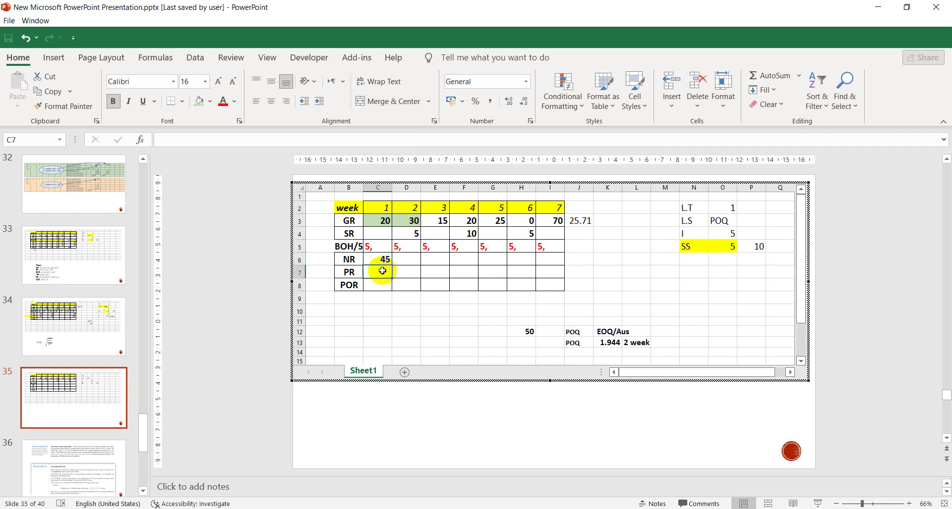
text(45)
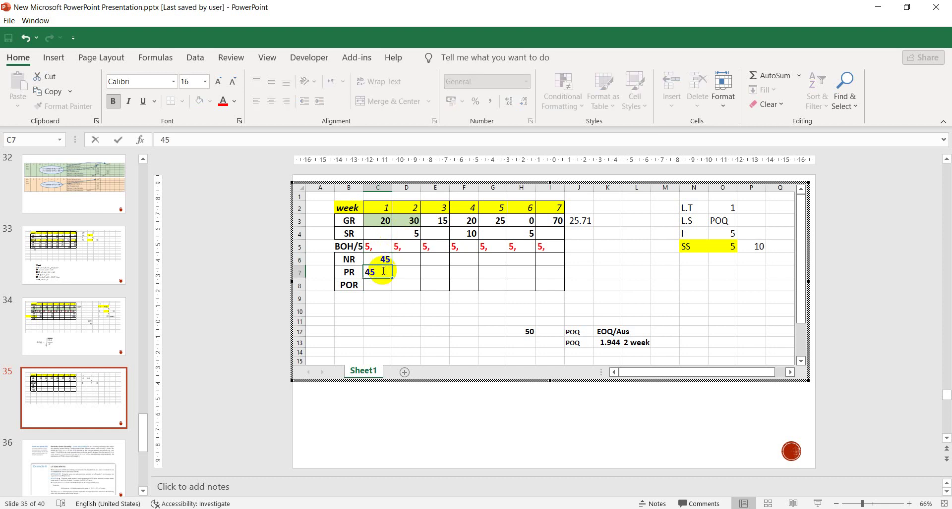
click(405, 271)
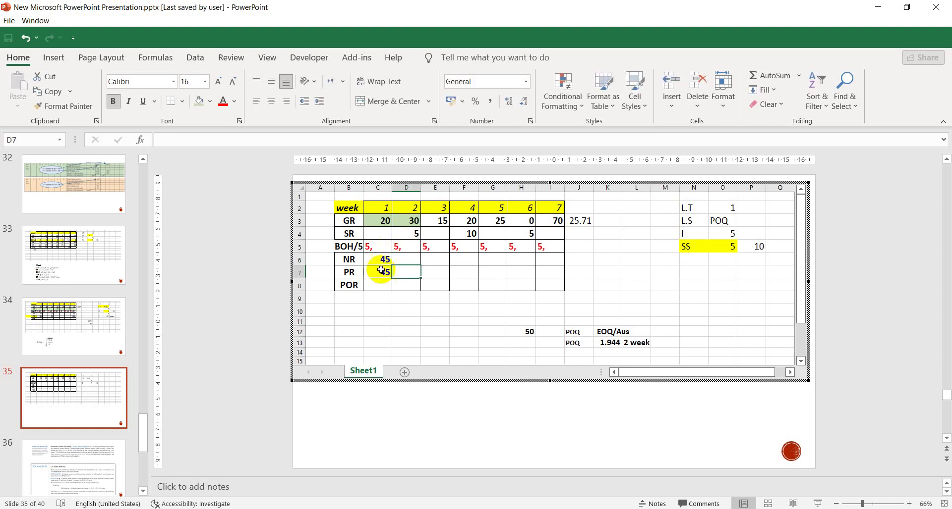
click(379, 272)
click(373, 258)
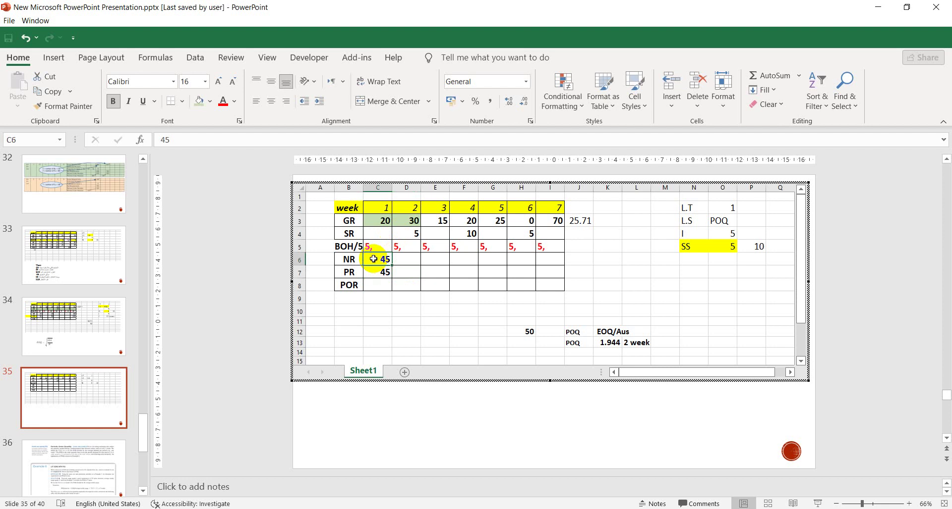
click(373, 271)
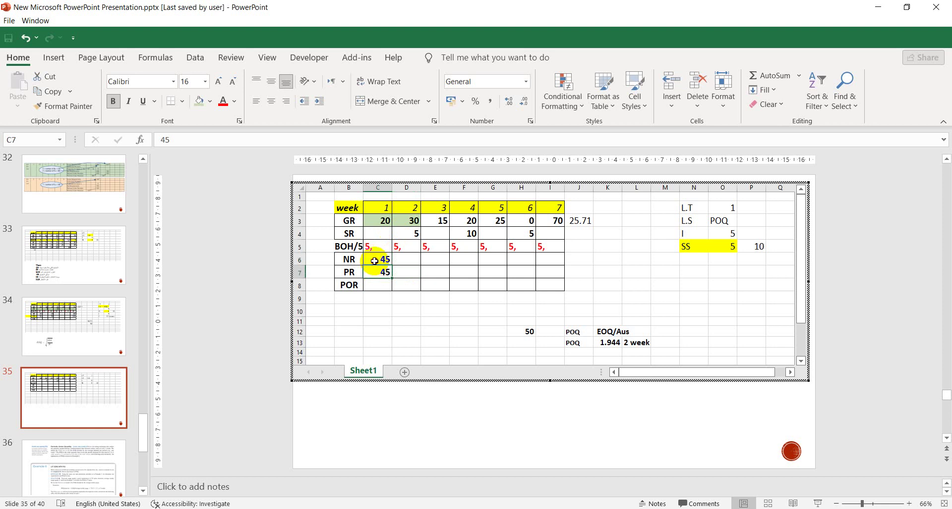
click(372, 259)
click(374, 272)
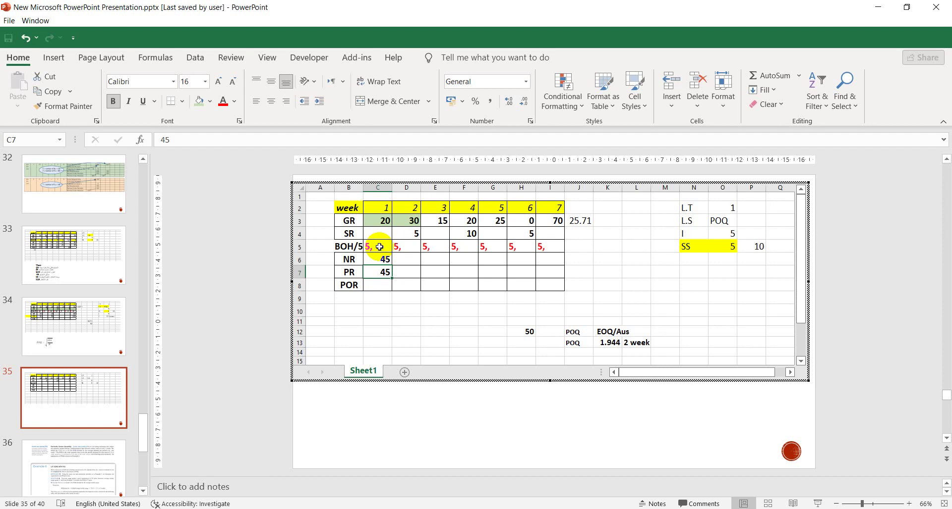
click(376, 260)
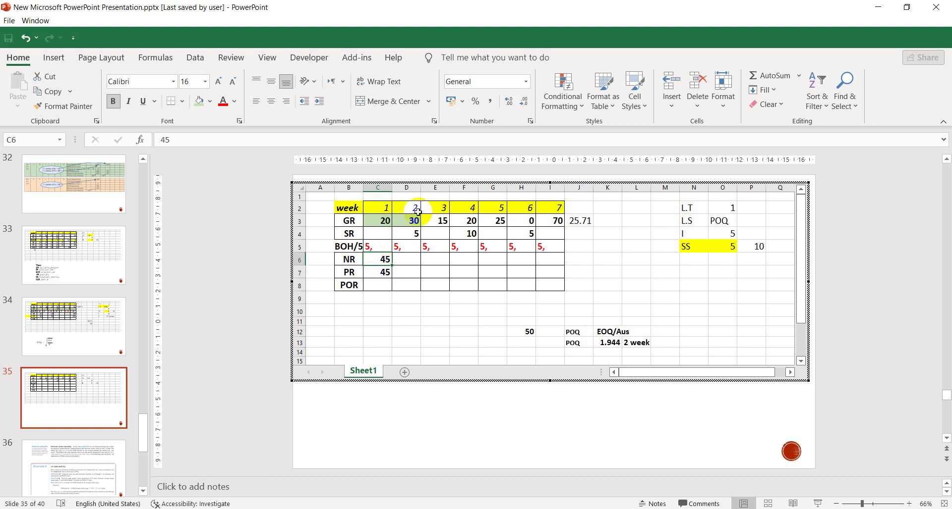
click(380, 271)
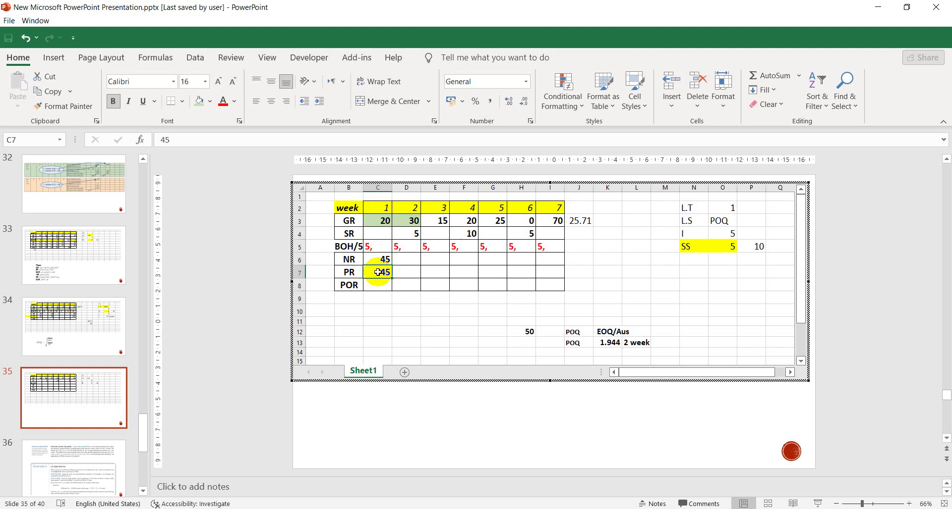
Append 25 in black to the red "5," in the week 1 BOH cell C5.
click(380, 260)
click(381, 247)
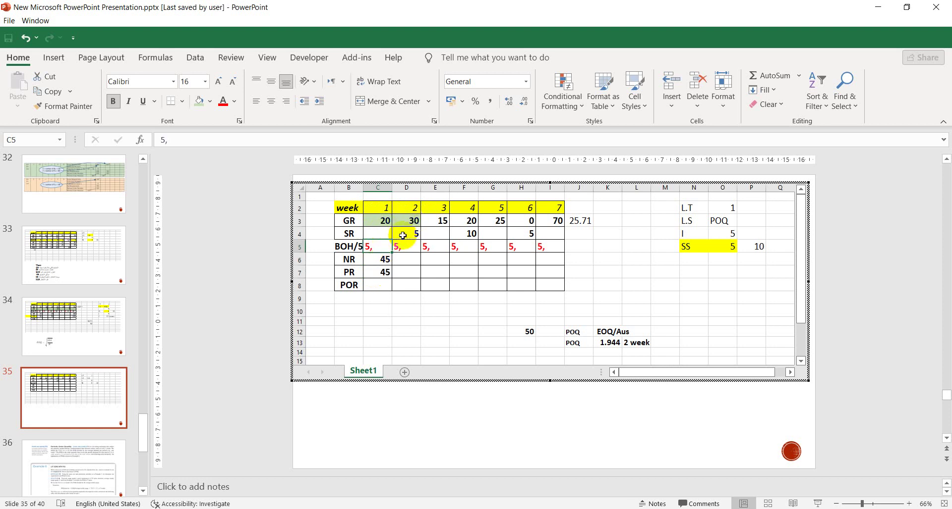
click(386, 272)
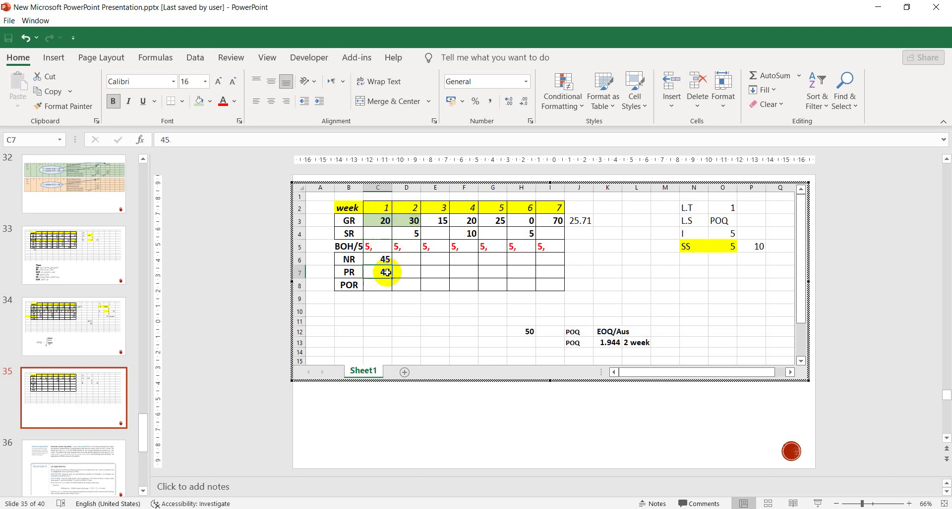
click(384, 220)
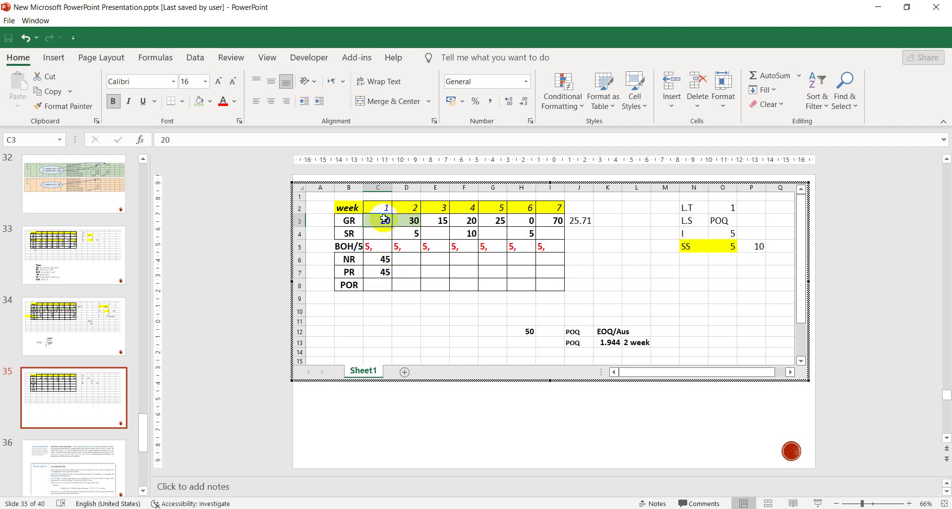
click(385, 246)
double_click(386, 246)
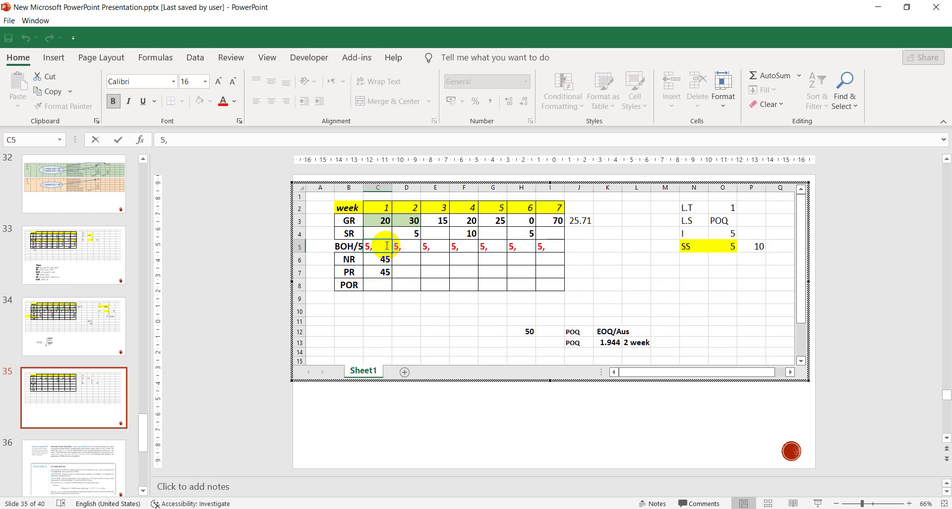
text(25)
double_click(380, 246)
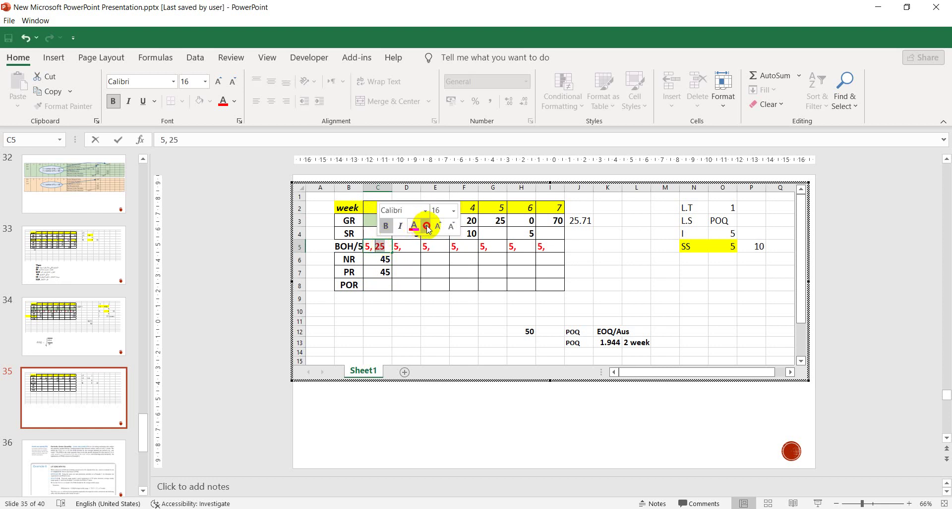
click(426, 227)
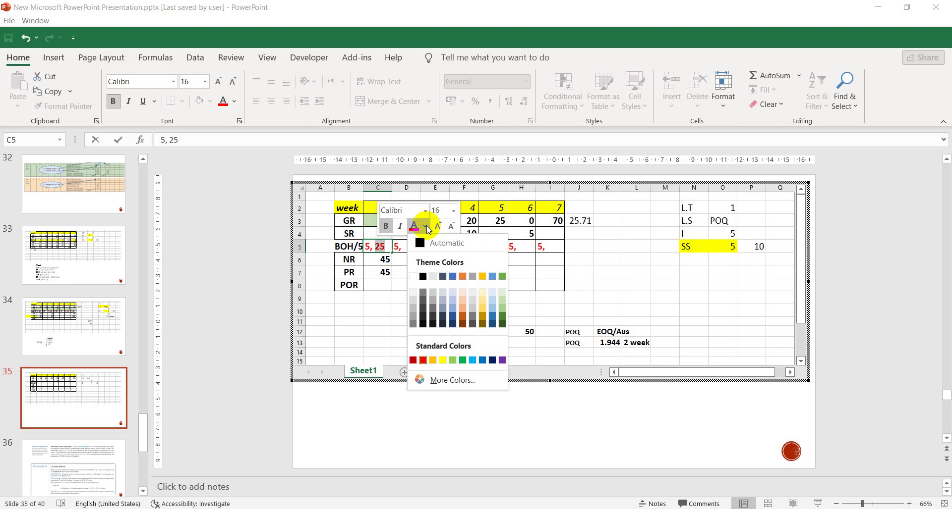
click(420, 243)
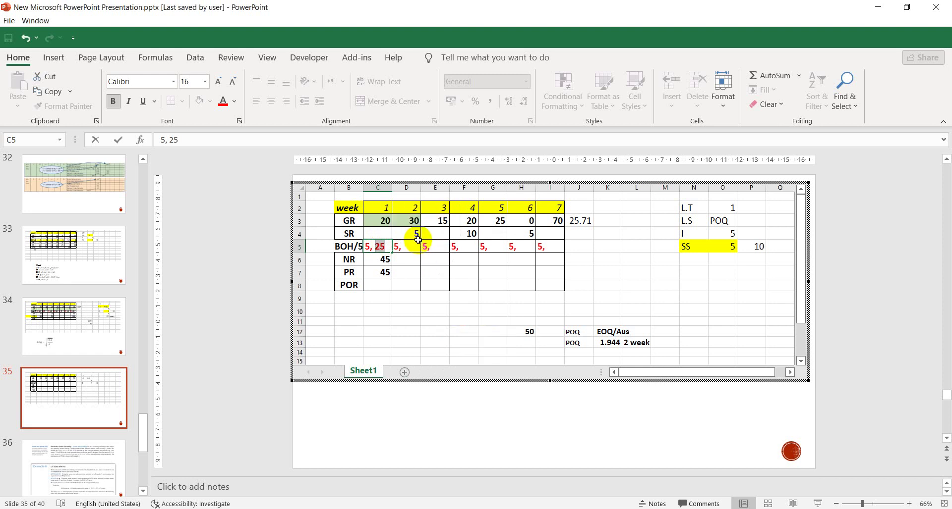
click(408, 248)
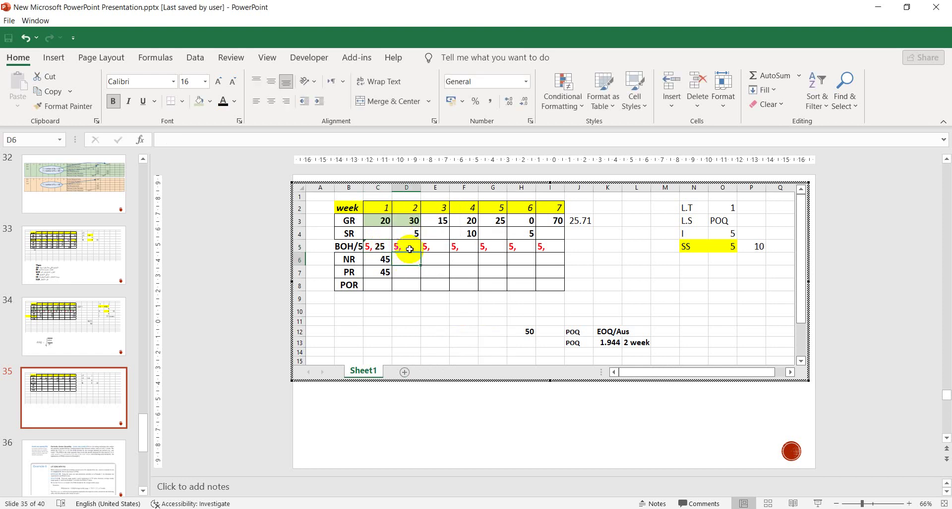
Append 0 in black to the red "5," in the week 2 BOH cell D5.
click(382, 247)
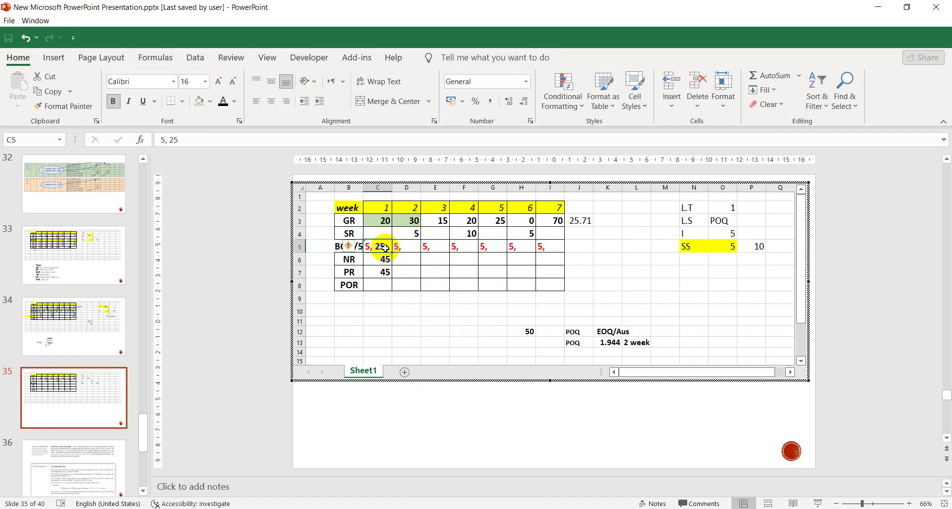
click(408, 233)
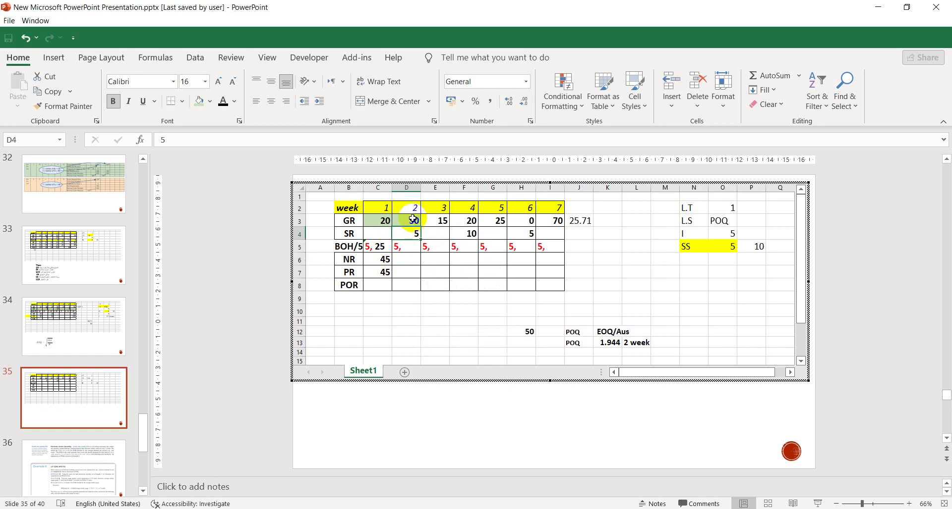
click(407, 247)
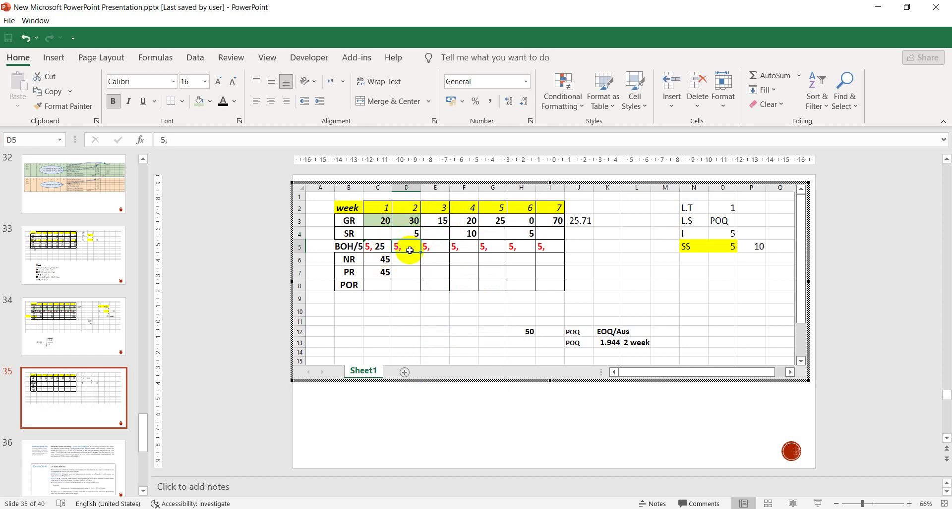
double_click(410, 244)
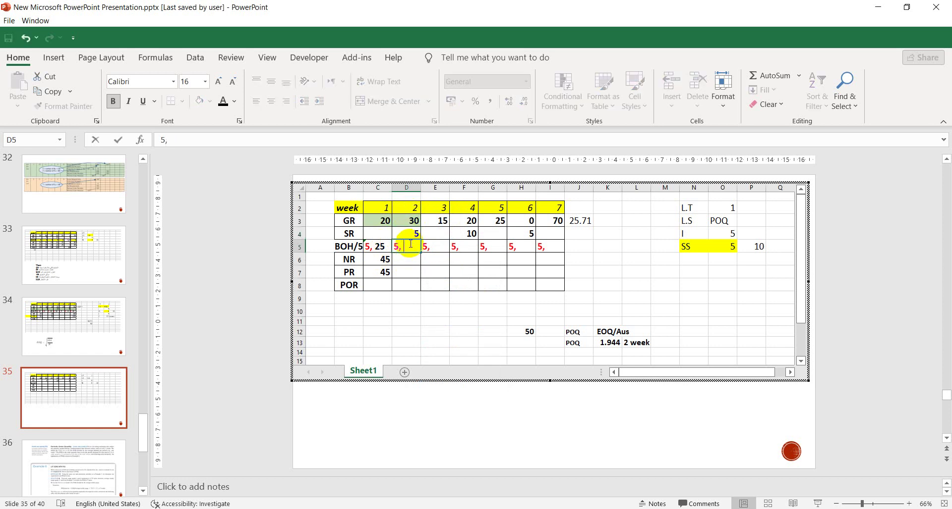
text(0)
double_click(407, 243)
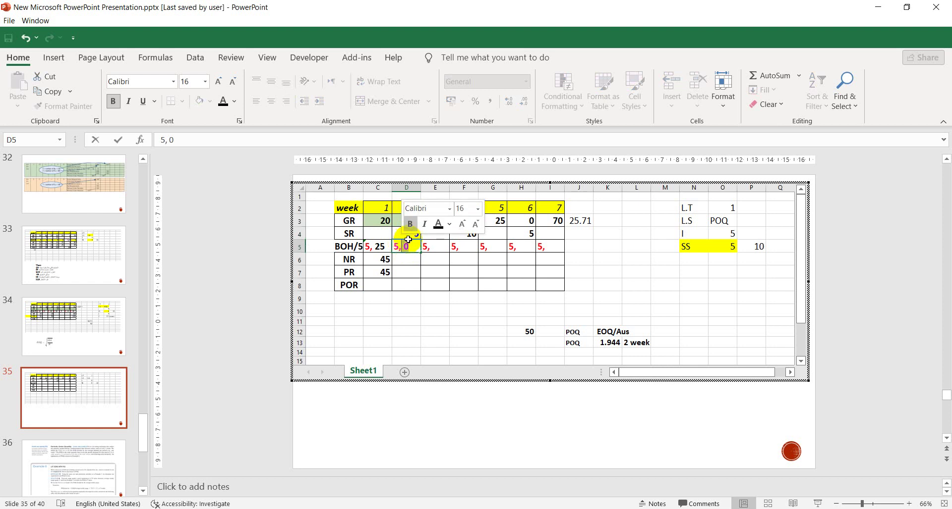
click(438, 224)
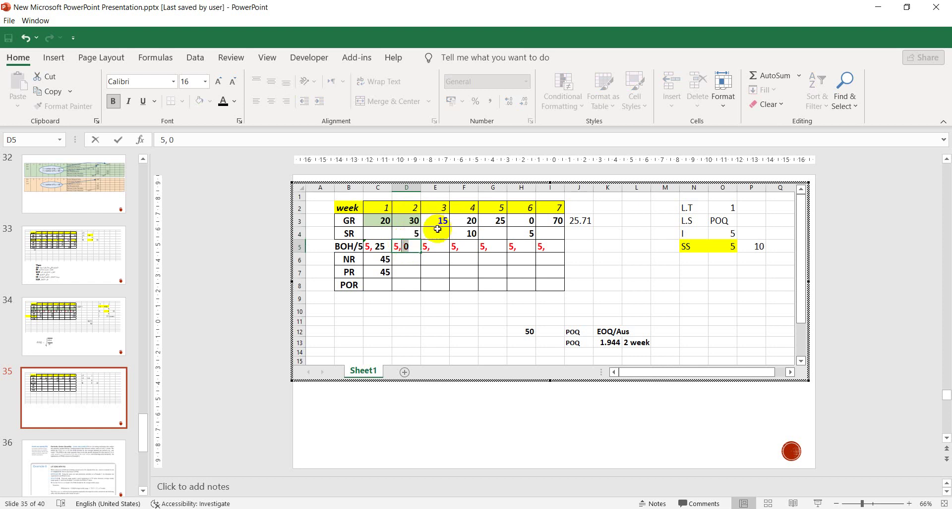
click(416, 248)
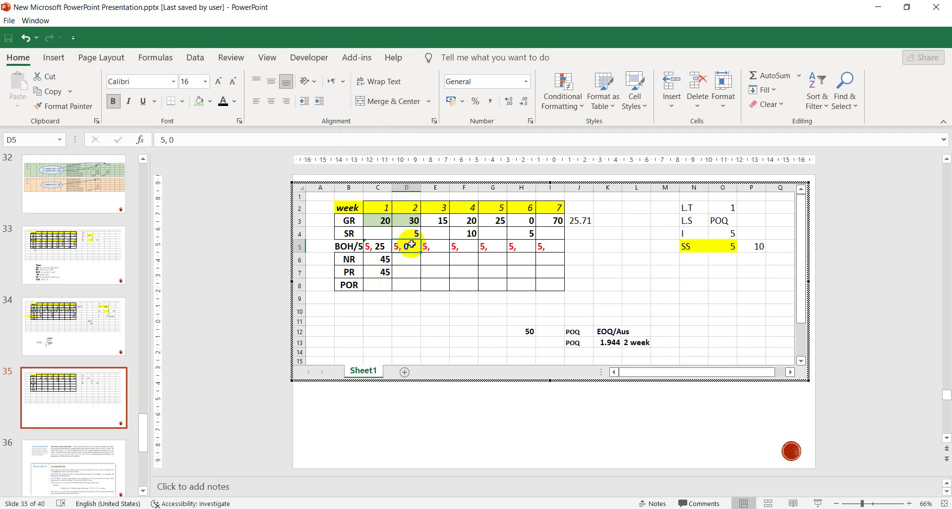
Review the gross requirements and scheduled receipts of weeks 1 and 2 against the week 1 NR and PR entries.
click(380, 232)
click(400, 221)
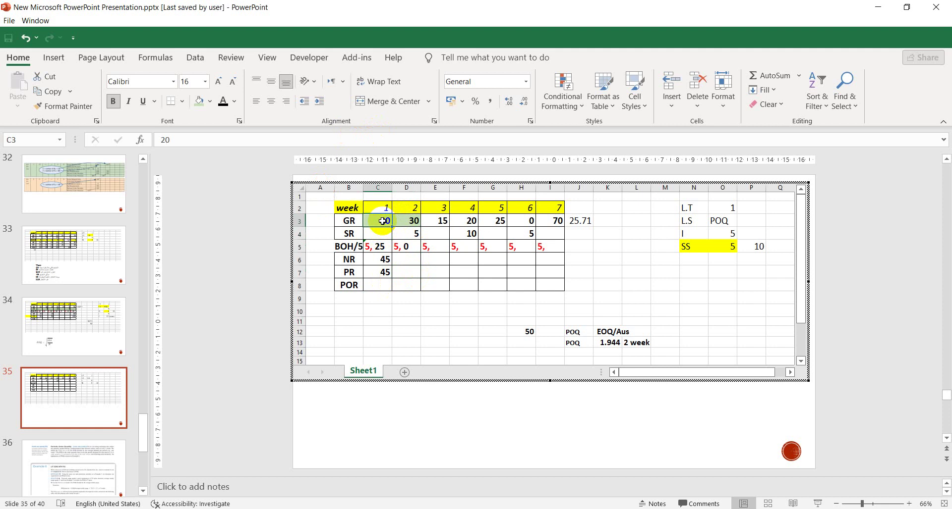
click(386, 233)
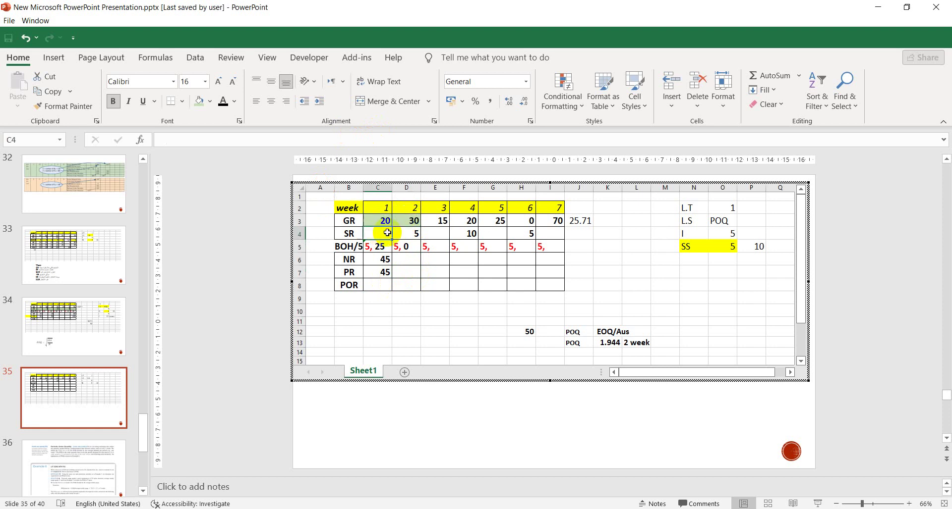
click(397, 231)
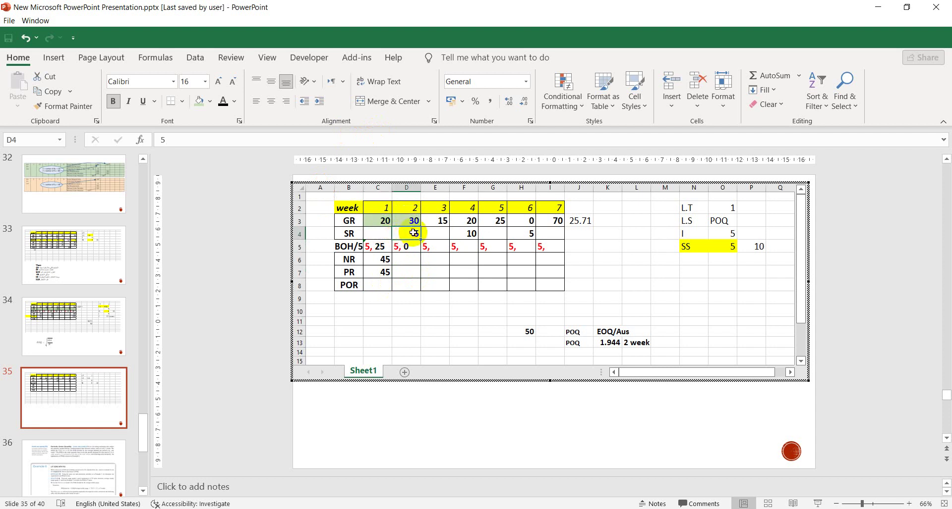
click(376, 262)
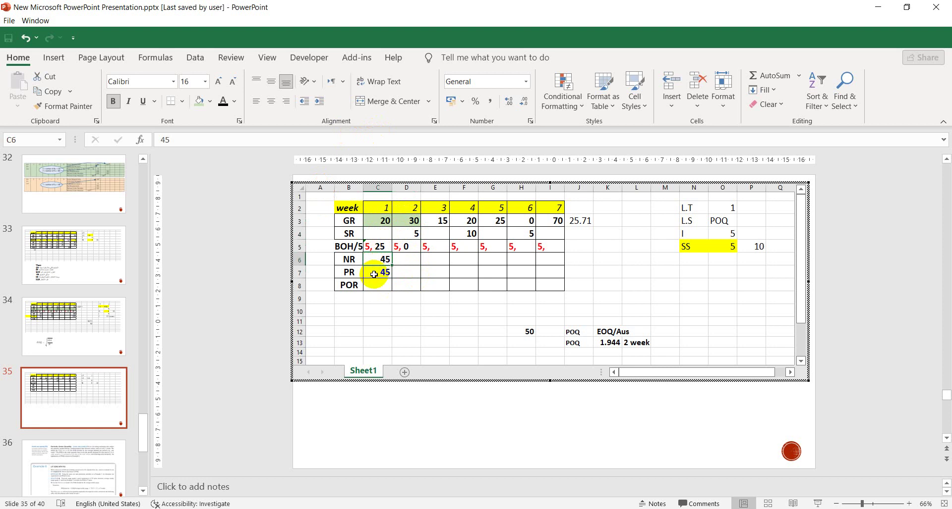
click(373, 275)
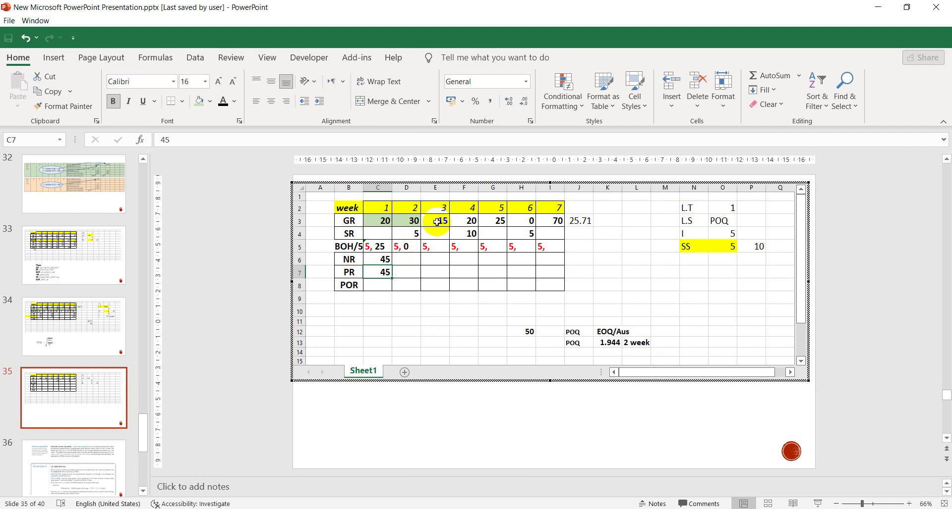
Shade the week 3 and week 4 gross requirements in E3:F3 with the light green fill.
drag(438, 221, 449, 220)
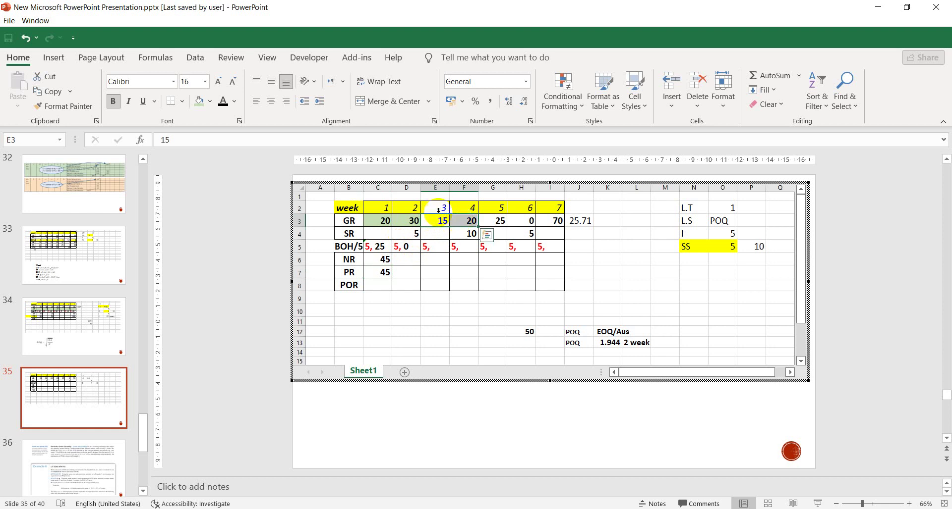
click(197, 101)
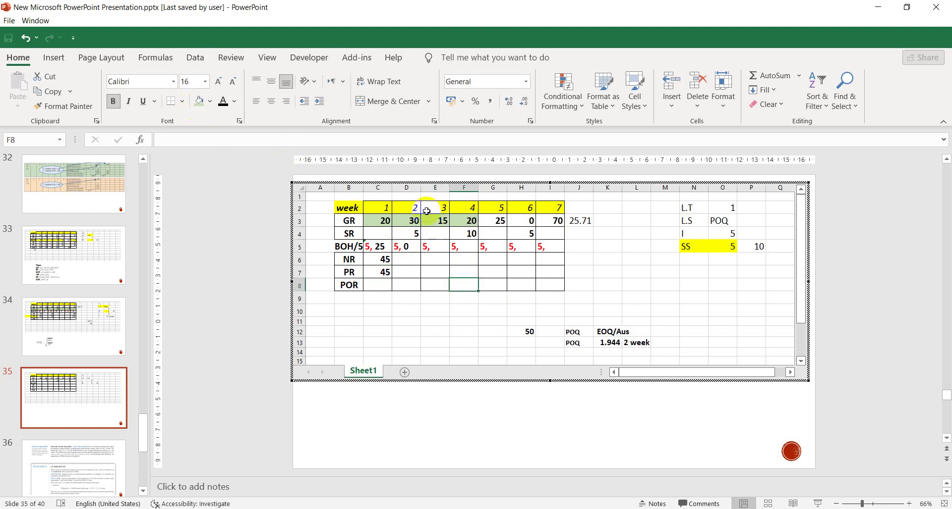
Enter 25 as the week 3 NR in E6, covering weeks 3 and 4, and 25 as the week 3 PR in E7.
click(439, 219)
click(467, 219)
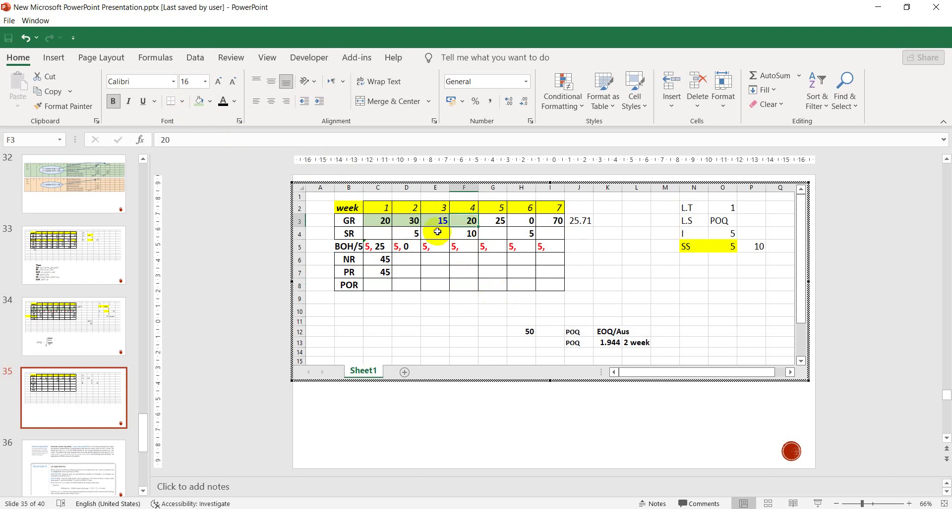
click(460, 232)
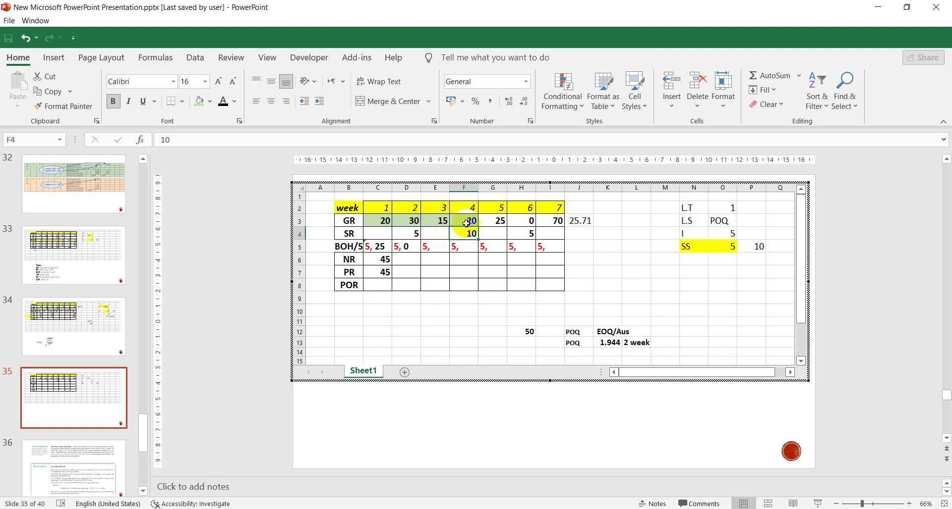
click(432, 258)
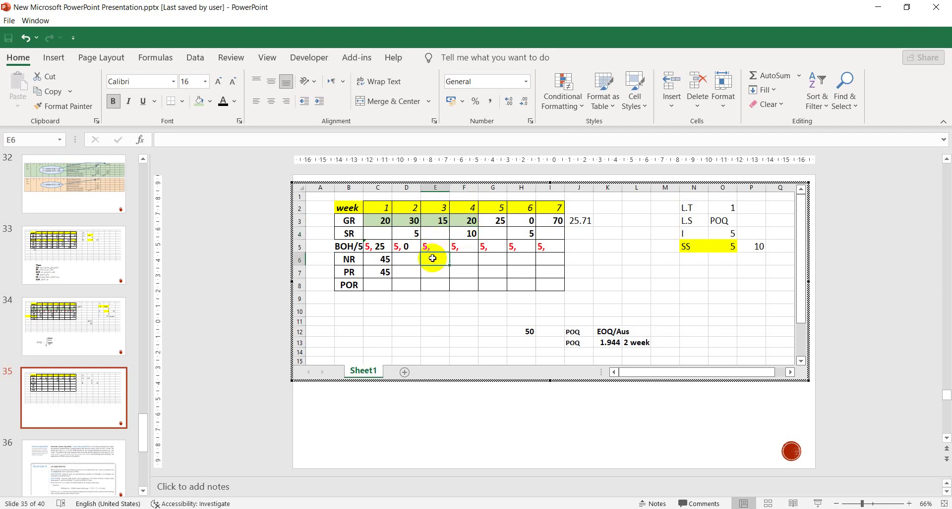
text(25)
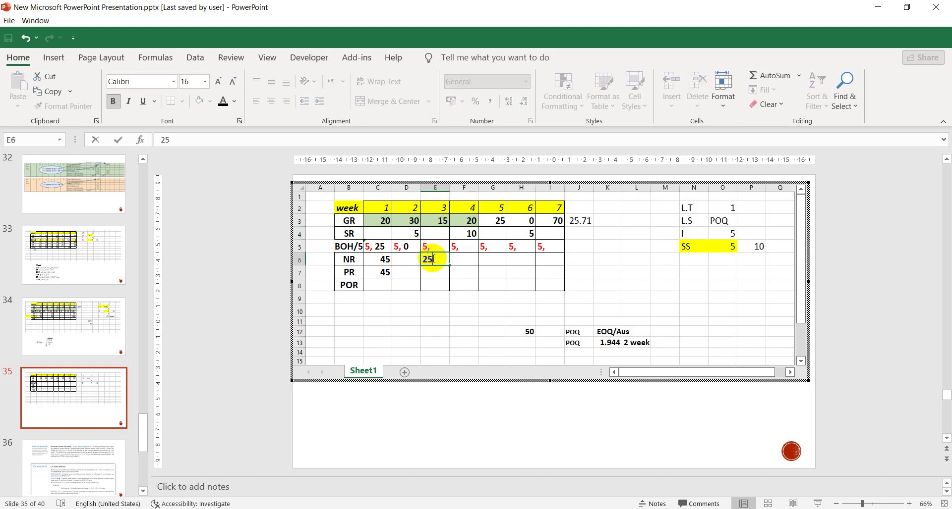
click(434, 272)
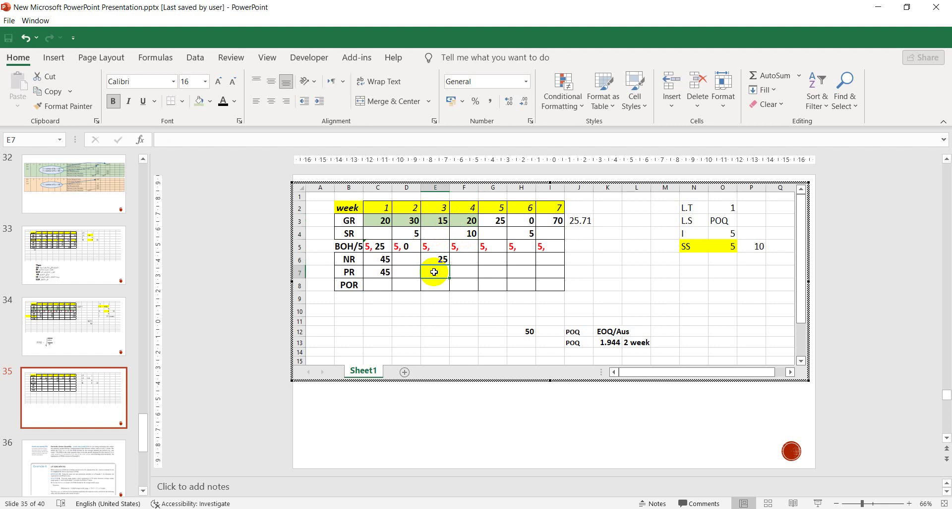
text(25)
click(441, 287)
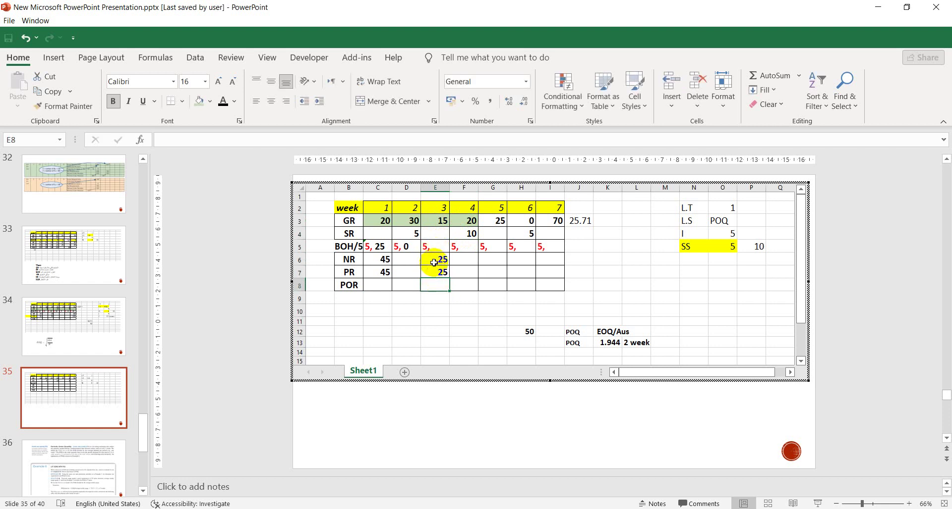
Append 10 in black italics to the red "5," in the week 3 BOH cell E5.
click(432, 273)
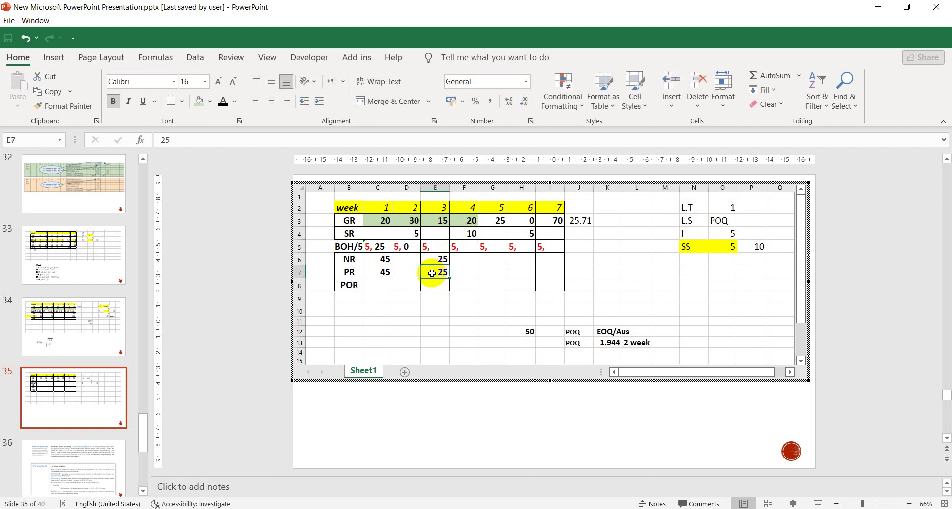
click(438, 248)
double_click(437, 247)
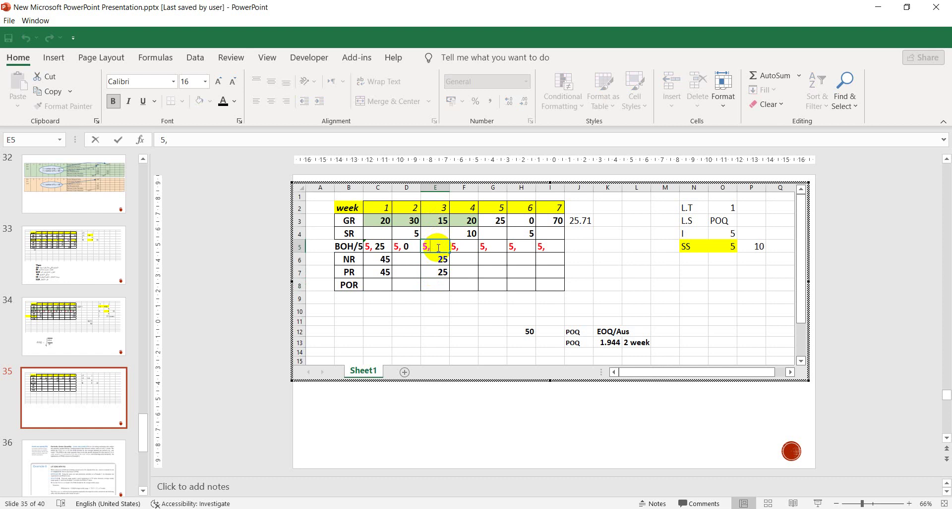
text(10)
drag(438, 247, 429, 246)
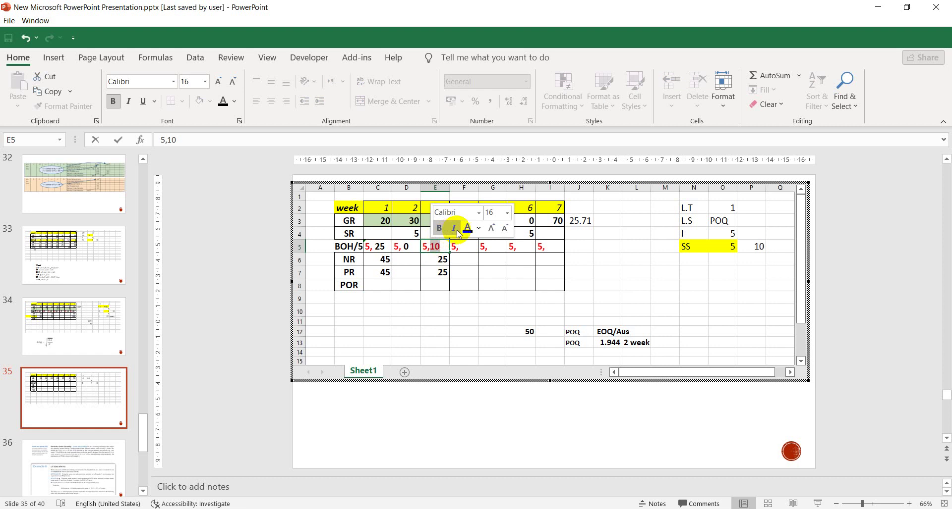
click(455, 228)
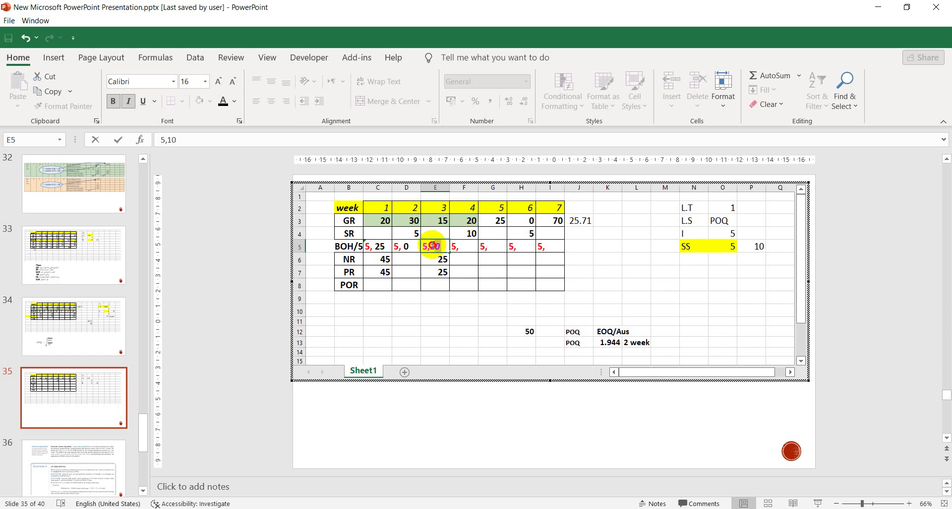
click(459, 252)
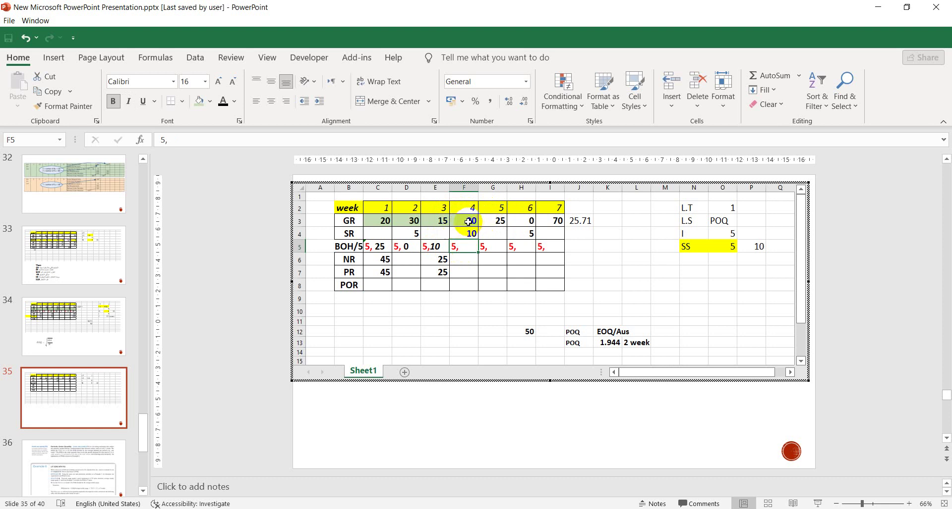
Append 0 in black to the red "5," in the week 4 BOH cell F5.
click(440, 246)
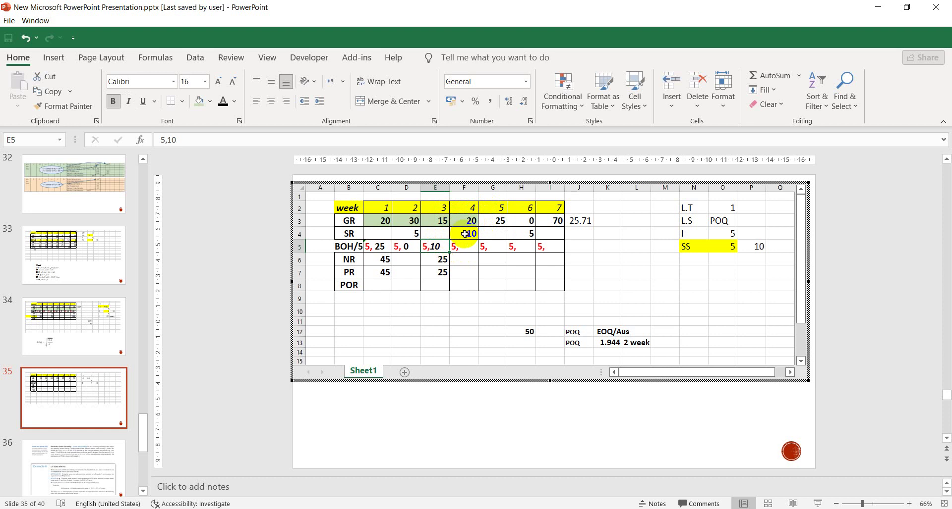
click(465, 234)
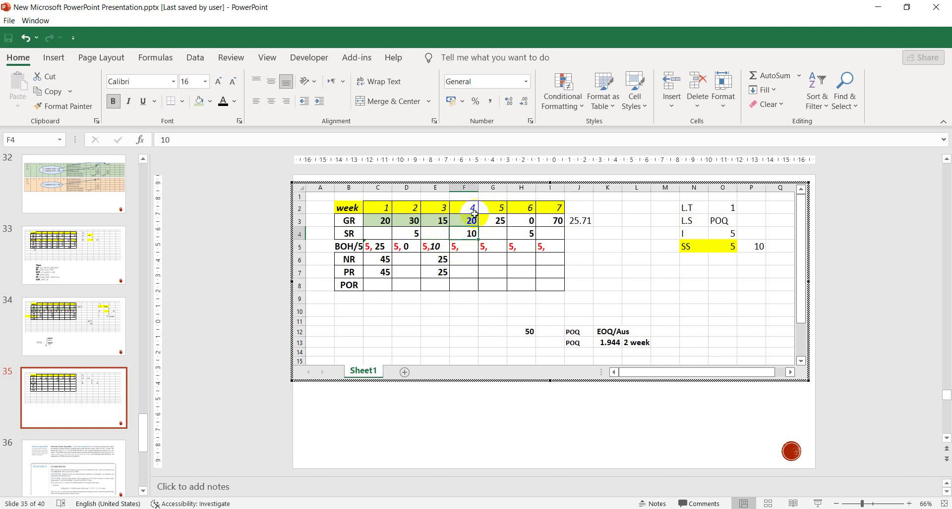
click(469, 246)
double_click(469, 245)
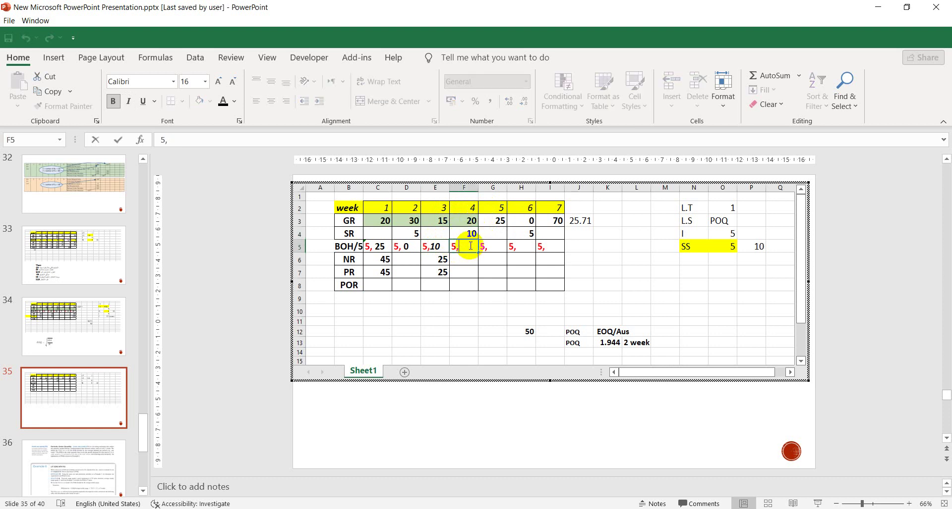
text(0)
drag(470, 246, 458, 245)
click(496, 226)
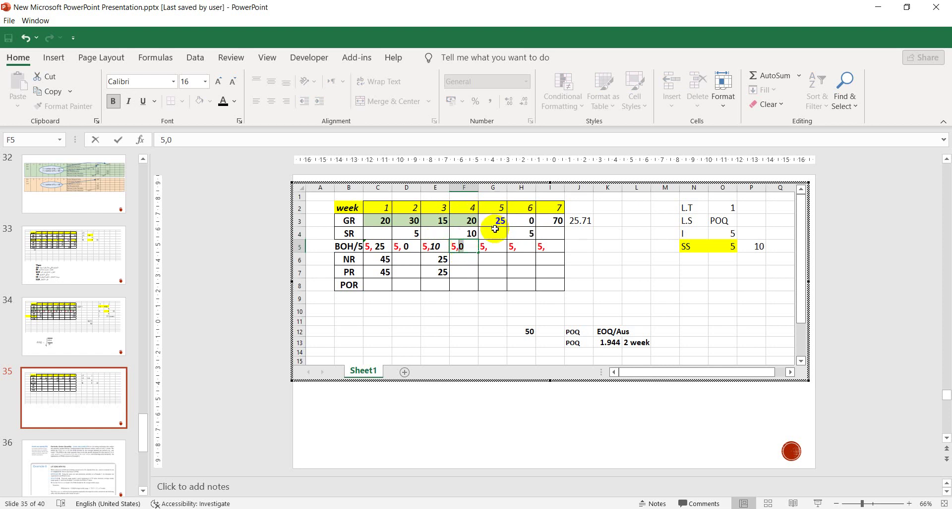
click(475, 257)
Shade the gross requirements of weeks 5 to 7 in G3:I3 with the light green fill.
click(495, 248)
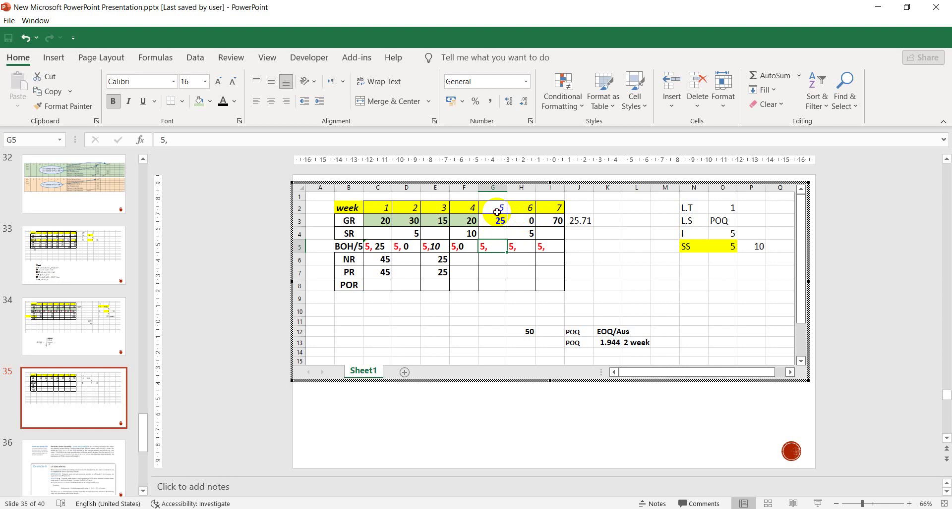
click(496, 221)
click(525, 220)
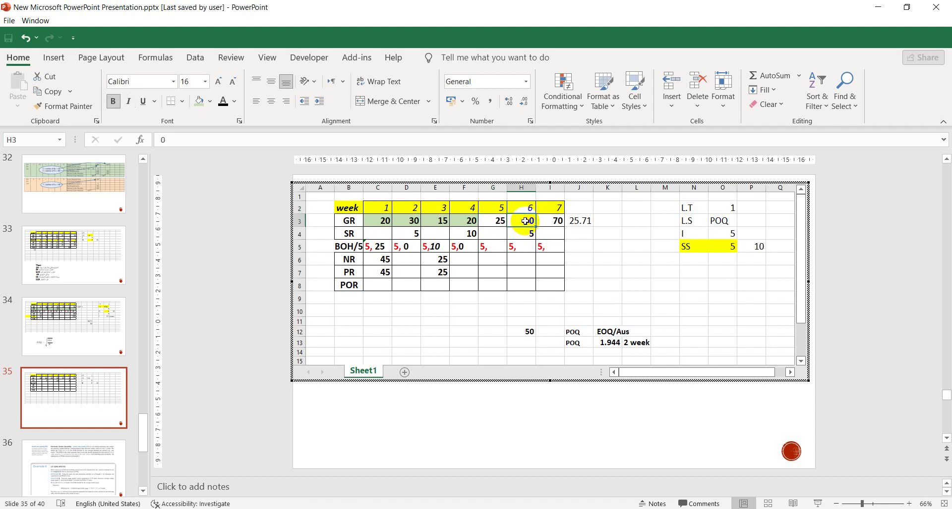
click(549, 208)
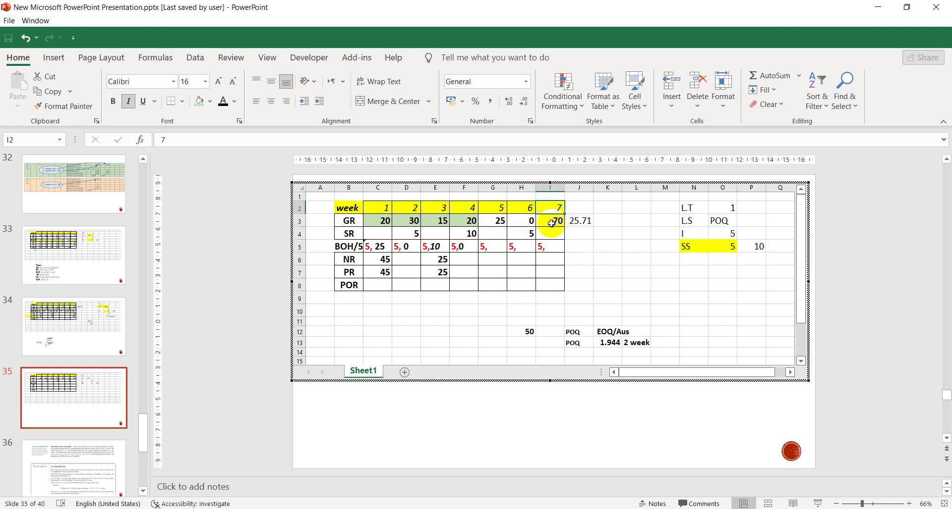
click(551, 224)
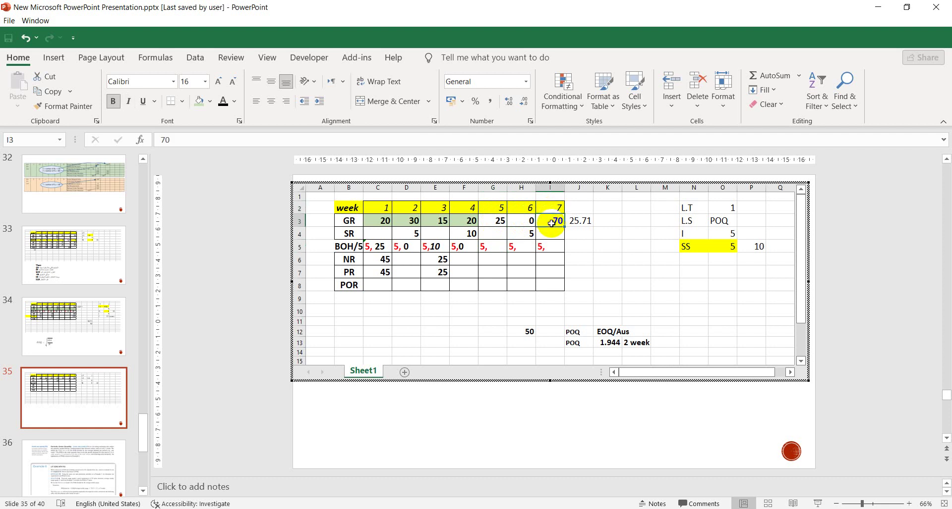
click(502, 222)
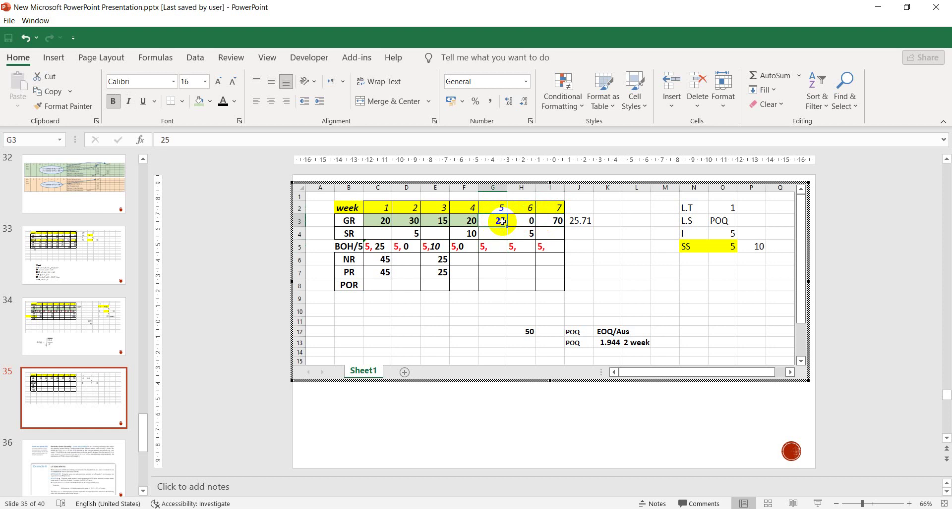
click(553, 220)
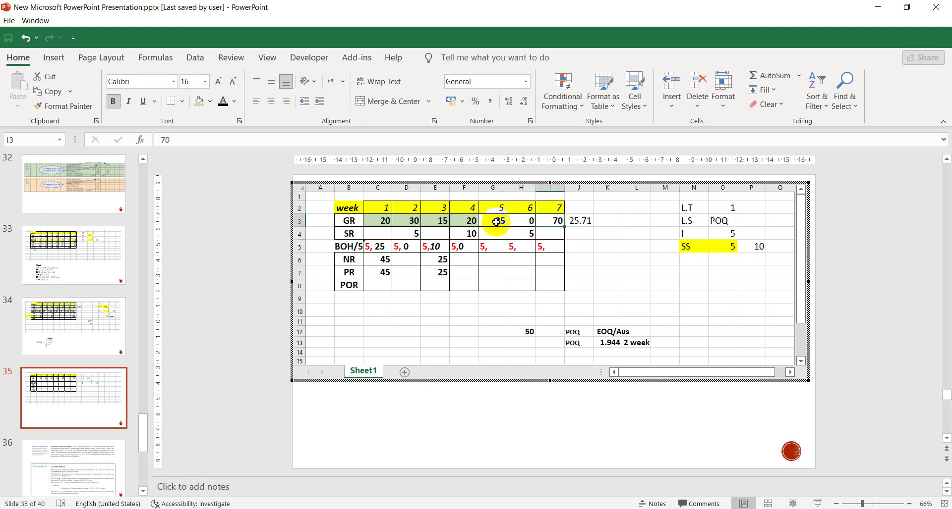
drag(509, 222, 552, 220)
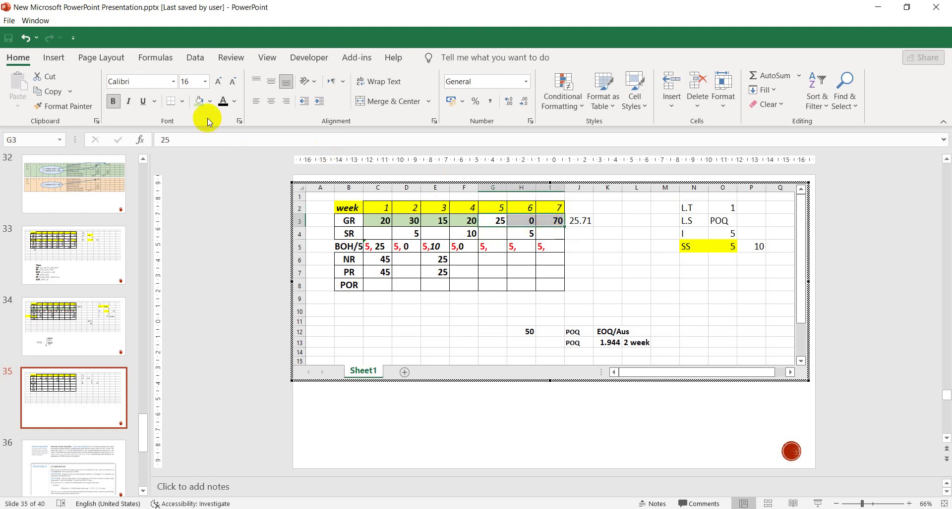
click(199, 101)
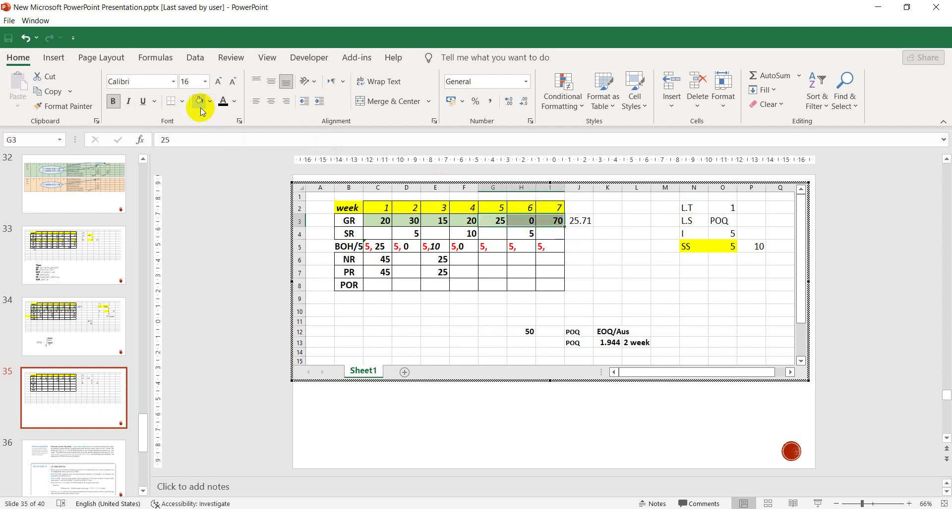
Set the fill of the week 5 to 7 gross requirements in G3:I3 to light gold.
click(493, 234)
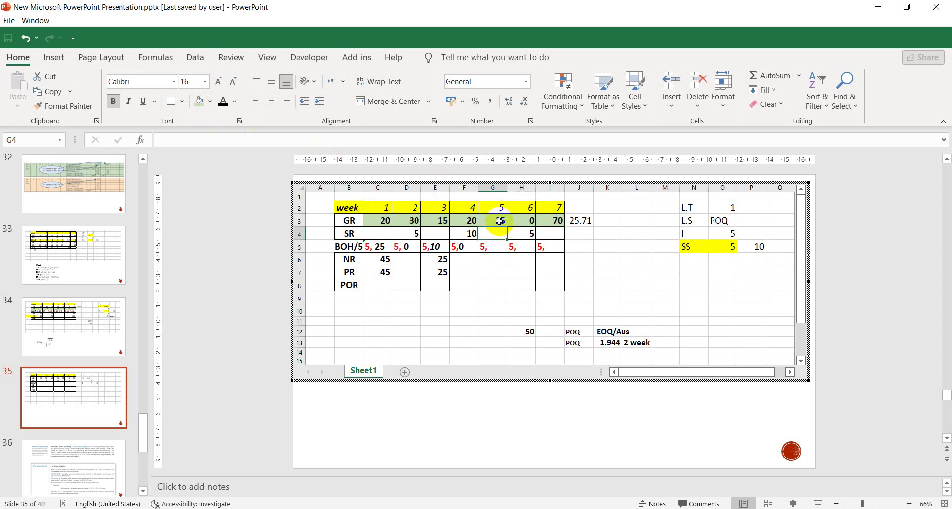
drag(500, 223, 554, 220)
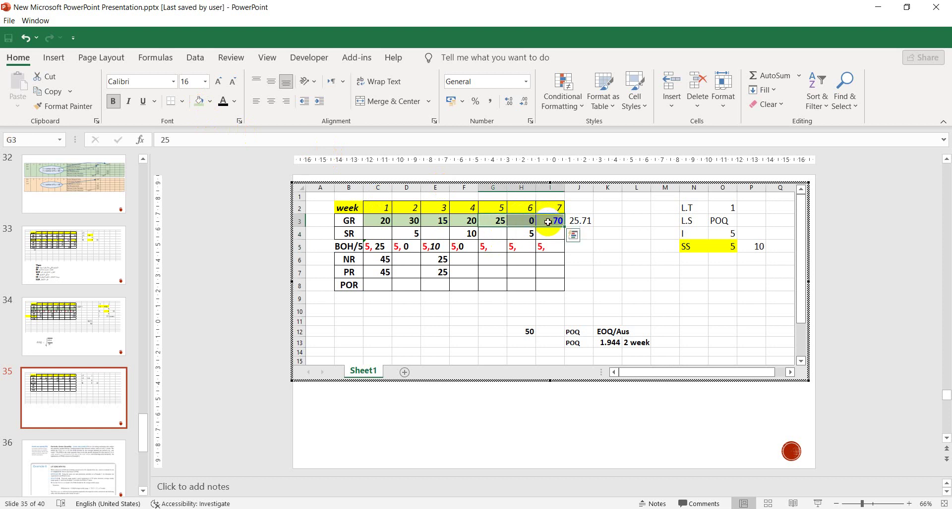
click(210, 101)
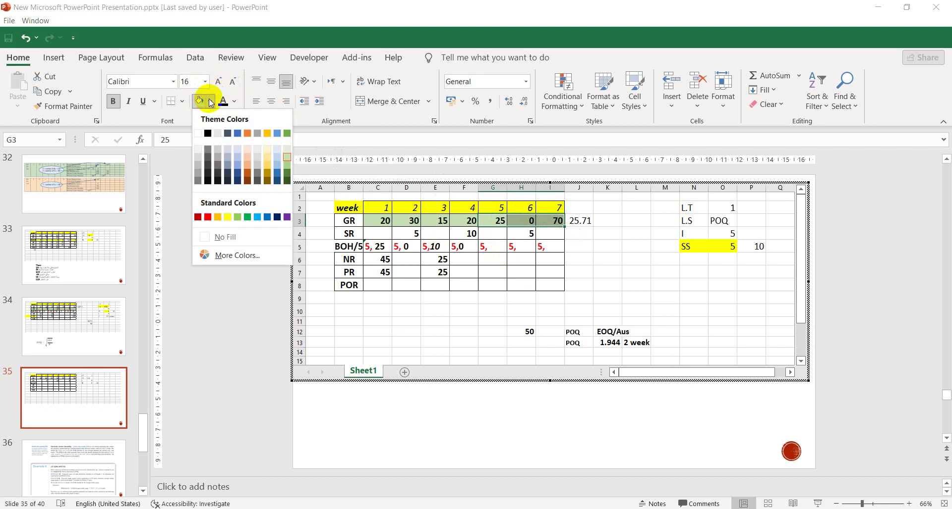
click(266, 157)
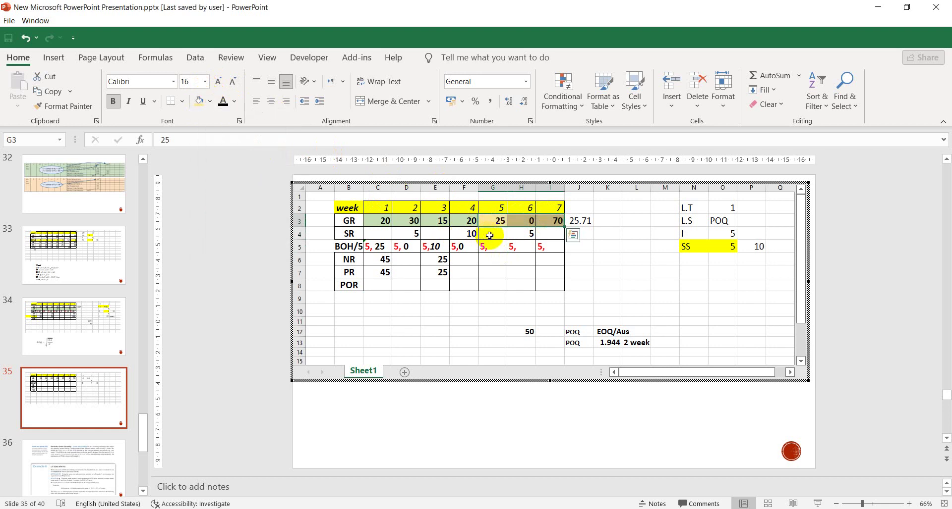
Review the gross requirements of weeks 5 to 7 and the week 6 scheduled receipt to work out the week 5 net requirement.
click(517, 218)
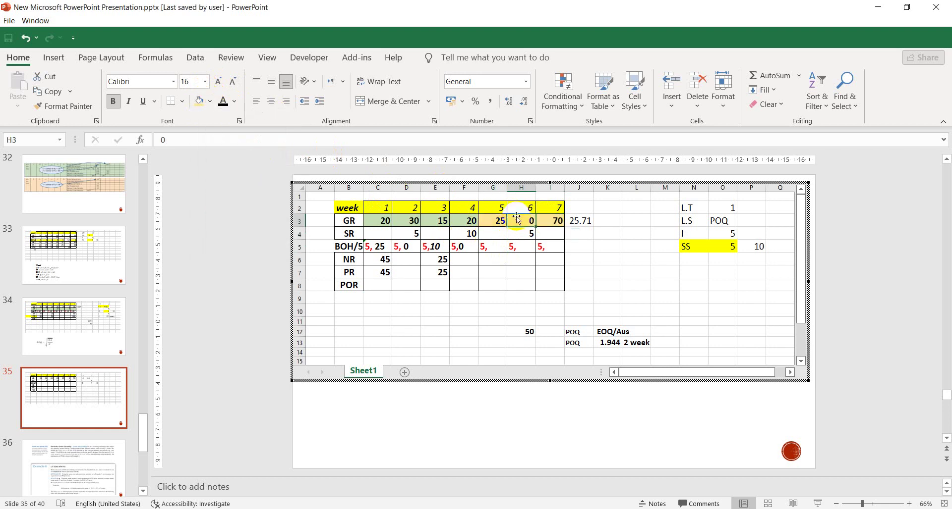
click(522, 223)
click(523, 234)
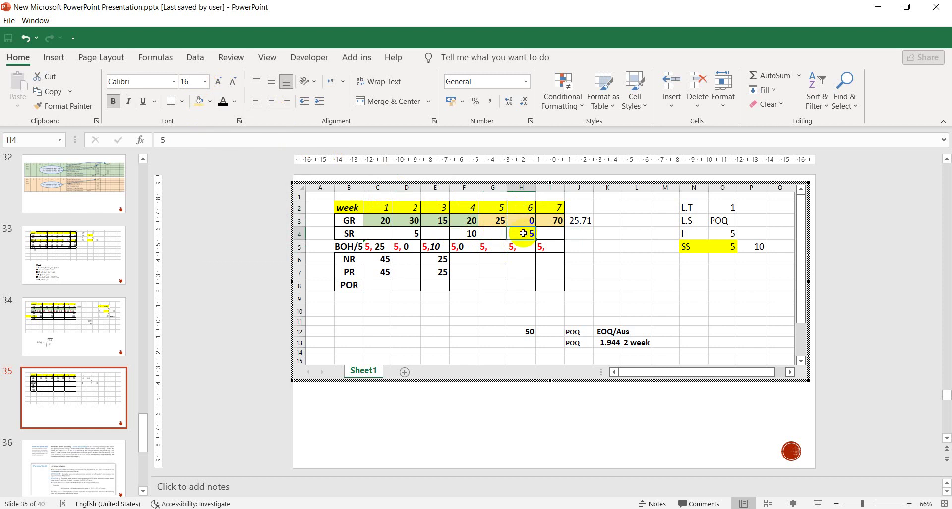
click(522, 218)
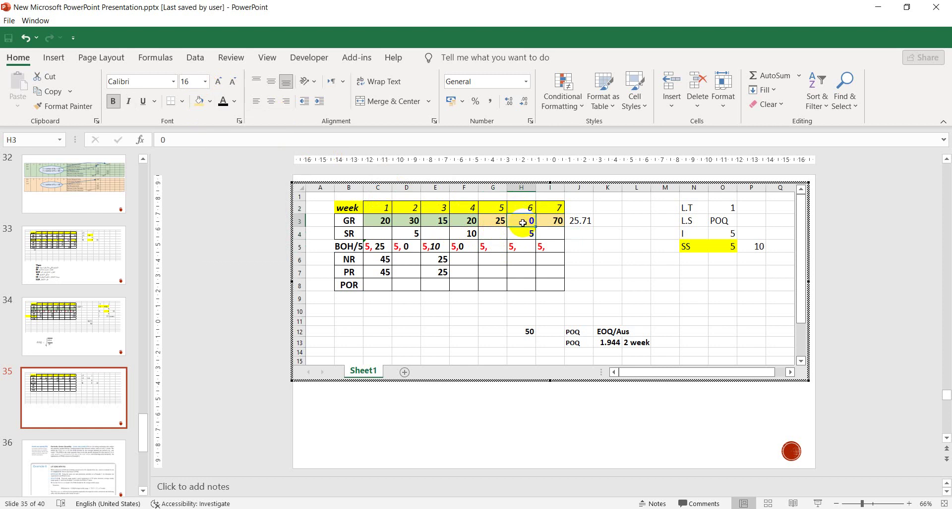
click(520, 235)
click(521, 222)
click(518, 233)
click(493, 234)
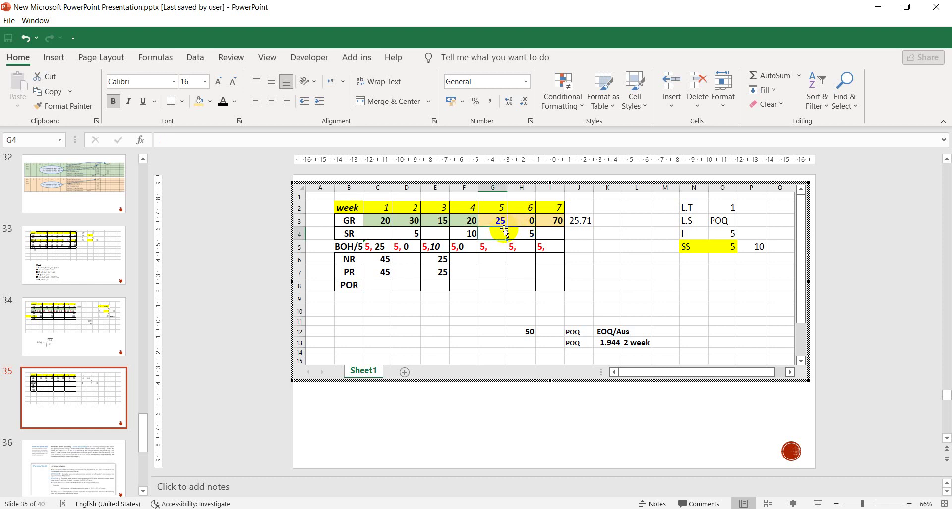
click(528, 219)
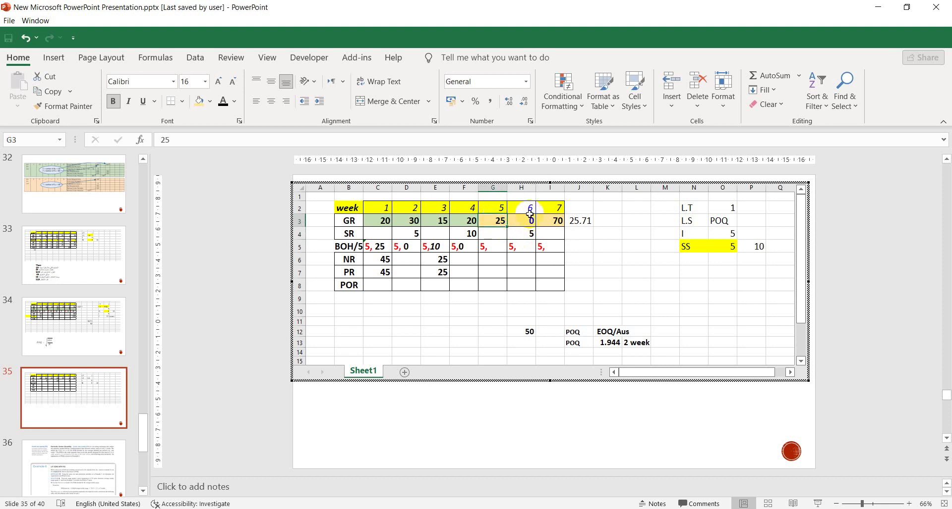
click(546, 216)
click(494, 221)
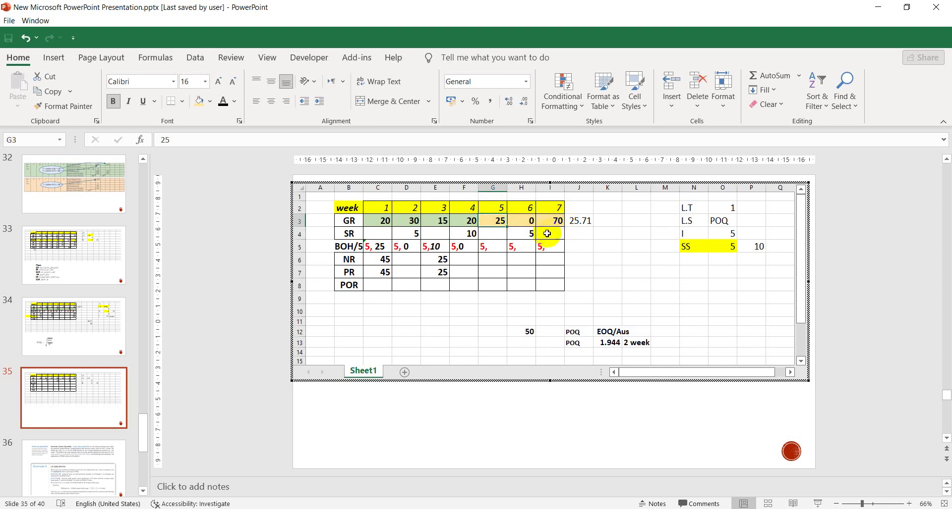
click(529, 234)
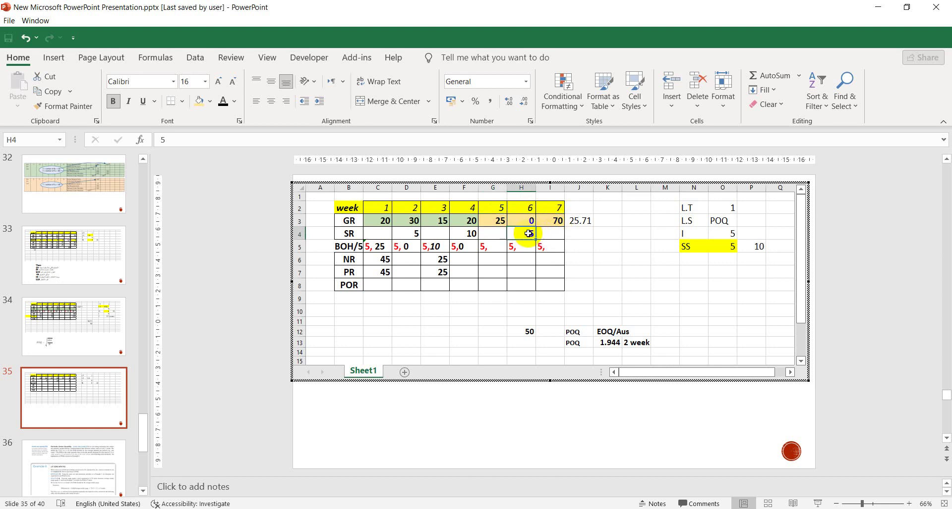
click(553, 224)
click(494, 223)
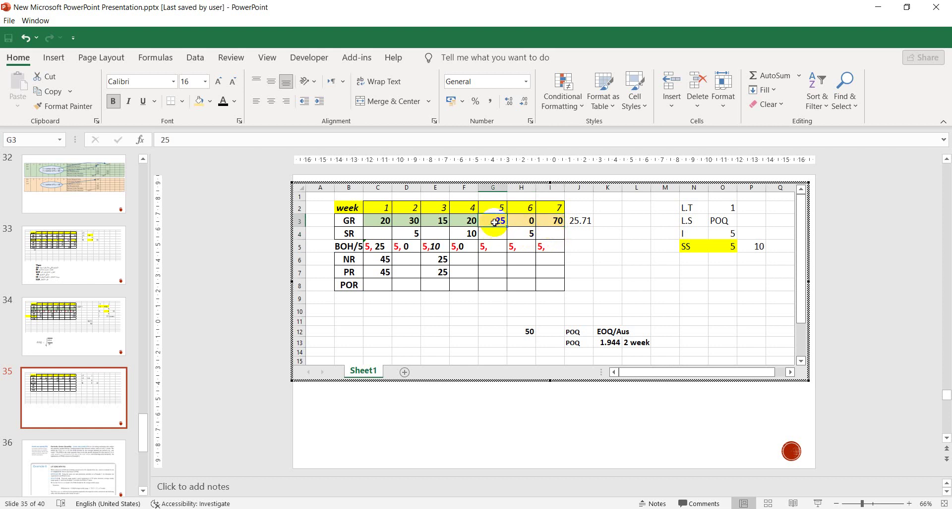
click(531, 233)
click(555, 222)
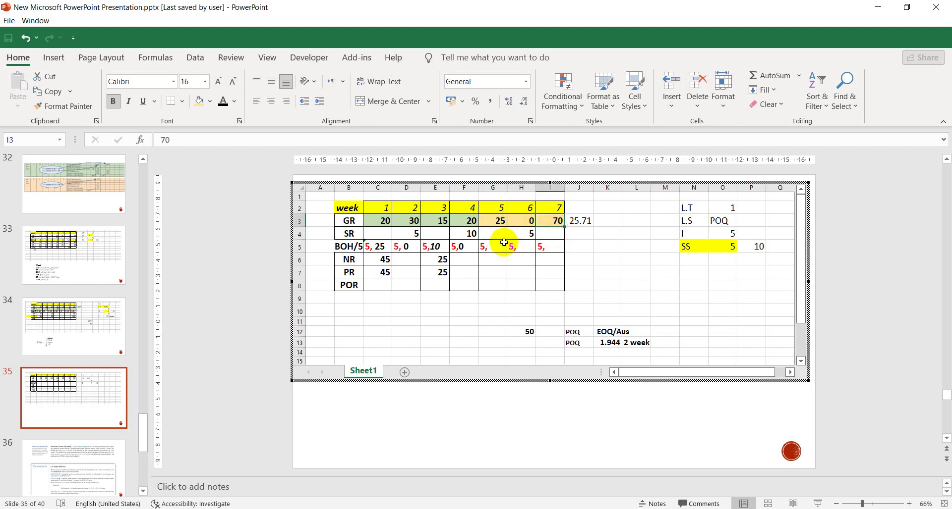
Enter 90 as the week 5 NR in G6, covering weeks 5 to 7, and 90 as the week 5 PR in G7.
click(492, 256)
text(90)
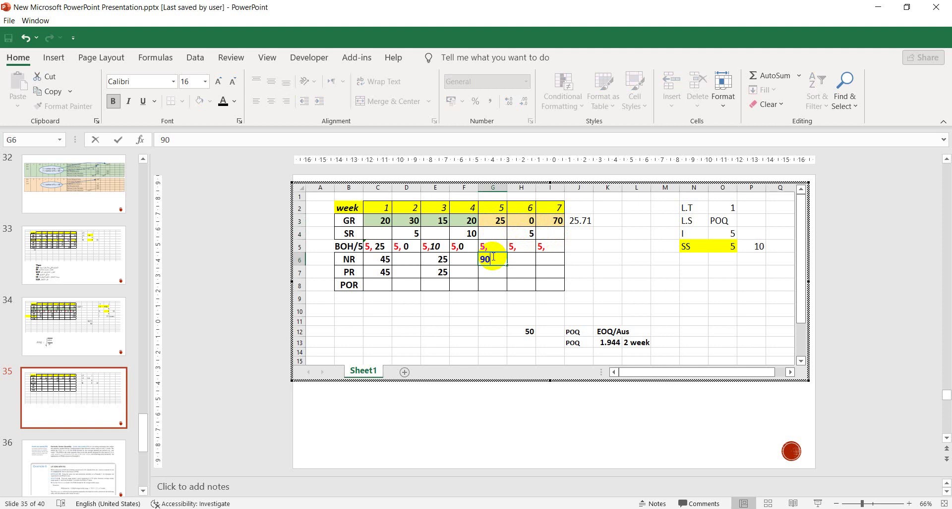
key(Return)
text(90)
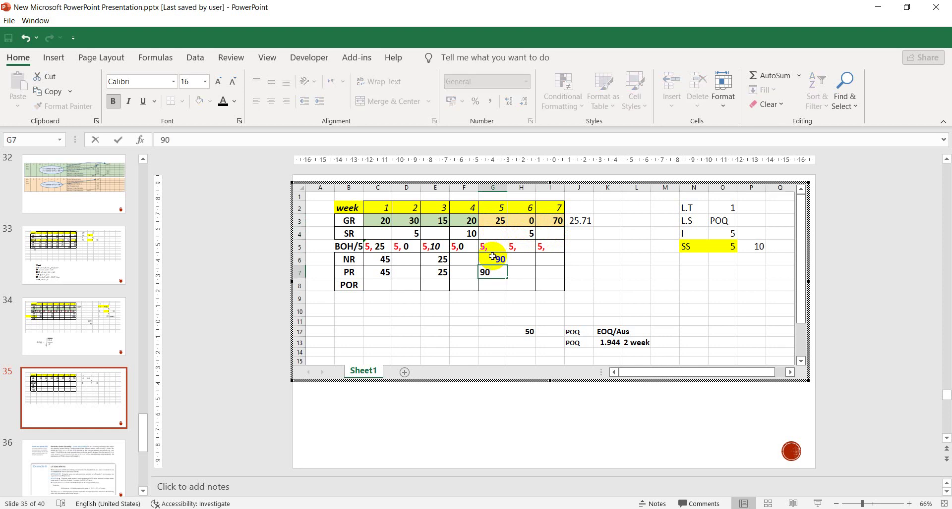
key(Return)
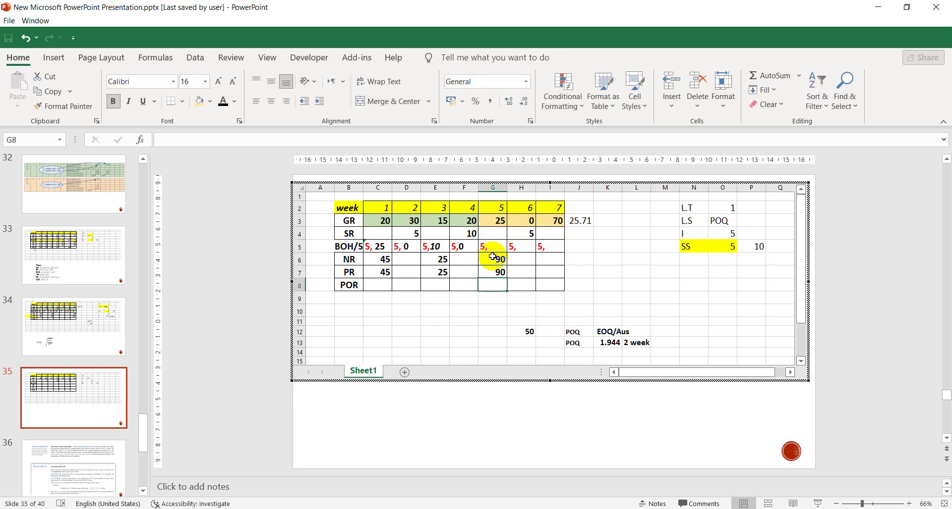
Append 65 in black to the red "5," in the week 5 BOH cell G5.
click(492, 256)
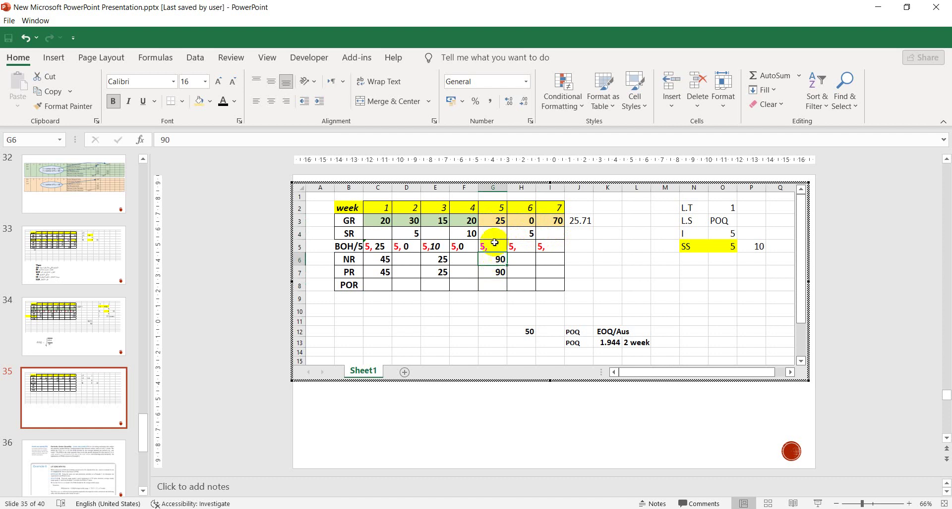
click(495, 272)
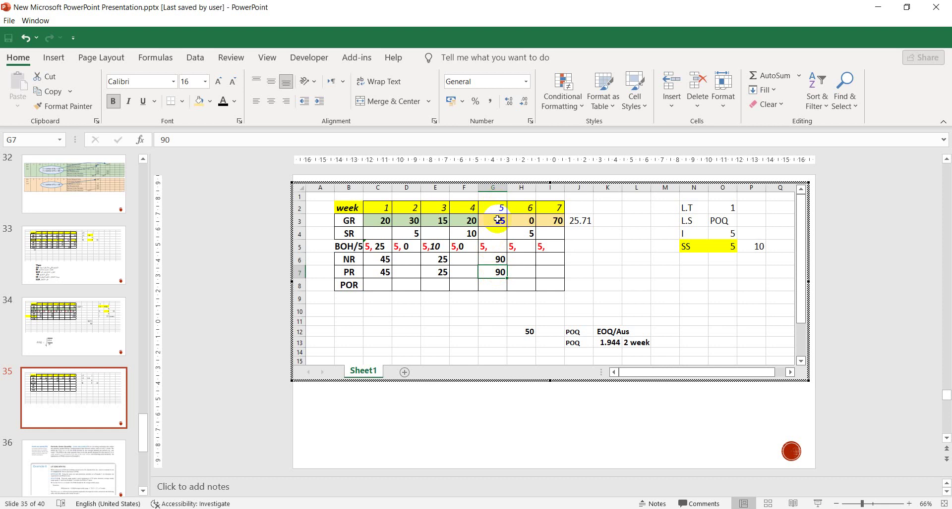
double_click(497, 246)
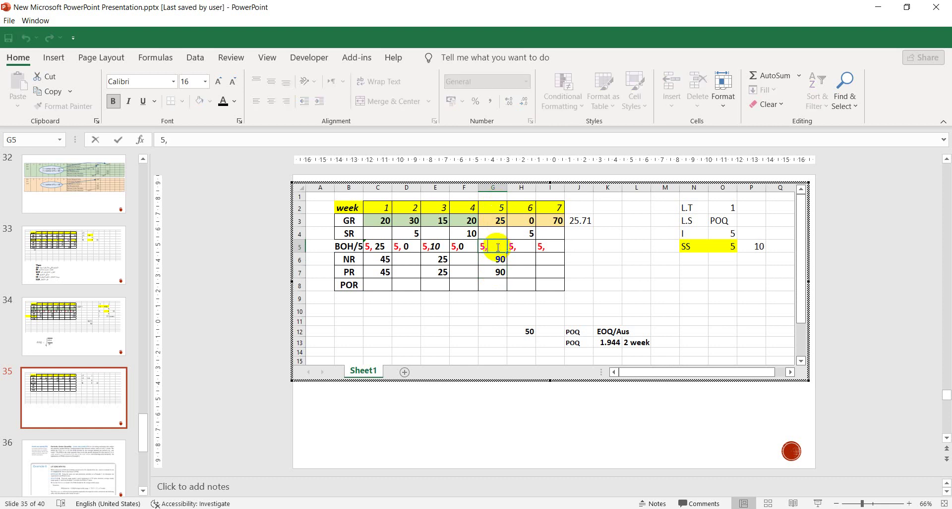
text(65)
double_click(494, 247)
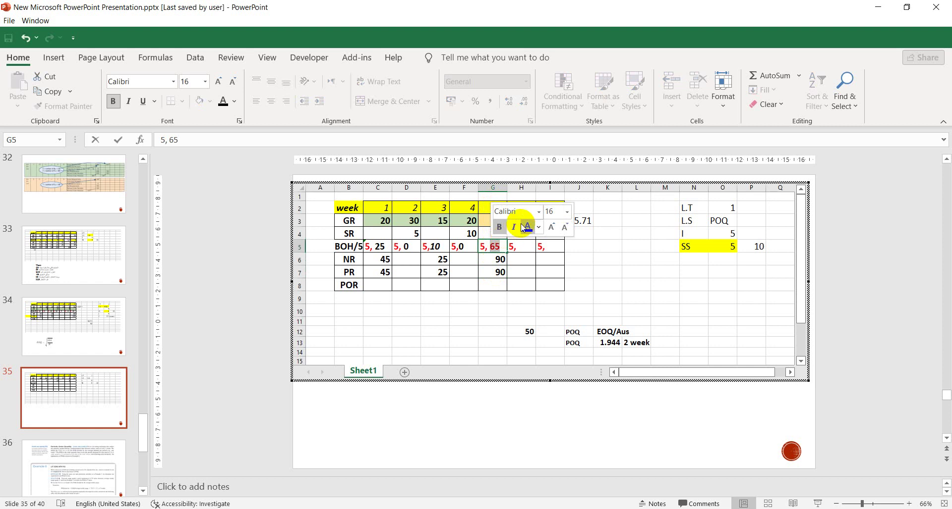
click(524, 246)
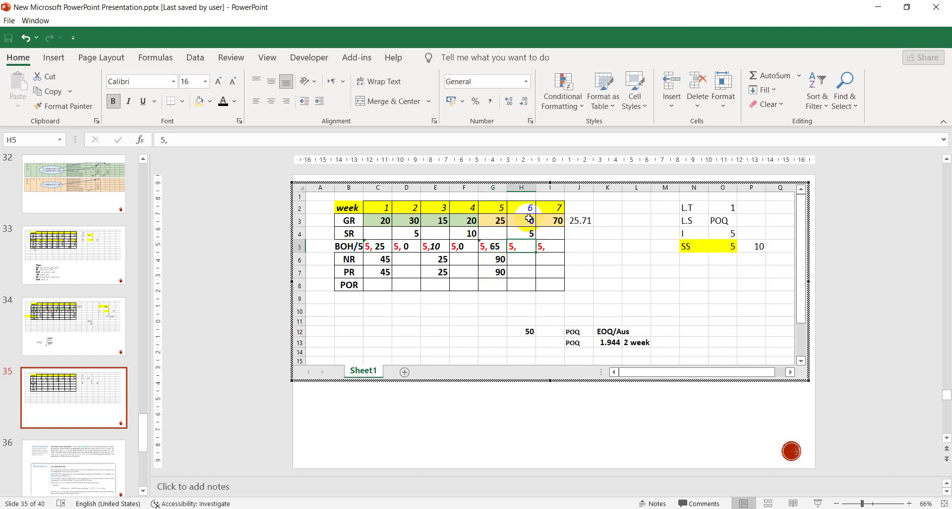
Append 70 in black to the red "5," in the week 6 BOH cell H5.
click(496, 247)
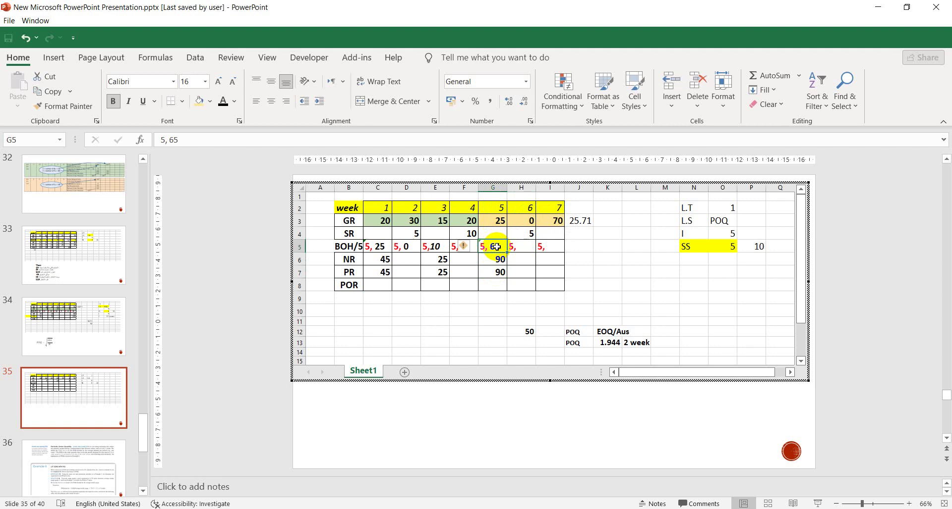
click(522, 247)
click(529, 235)
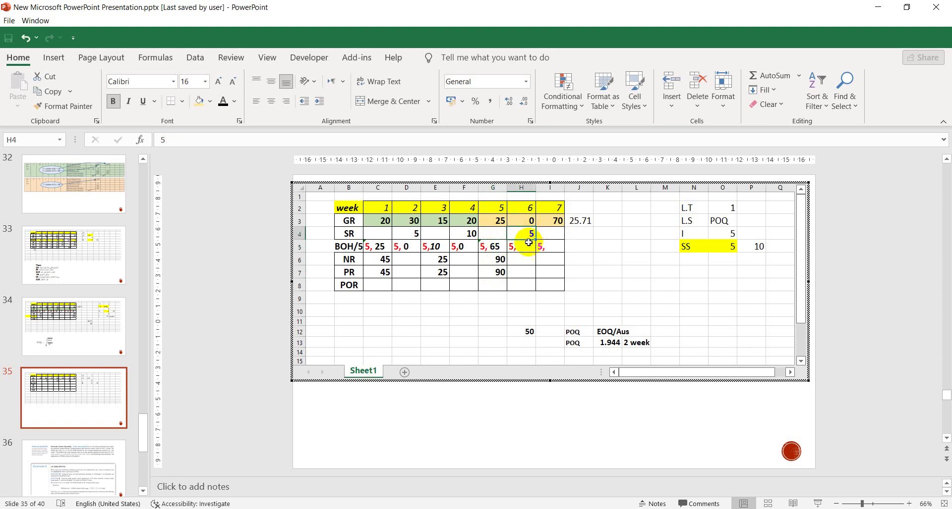
double_click(529, 246)
text(7)
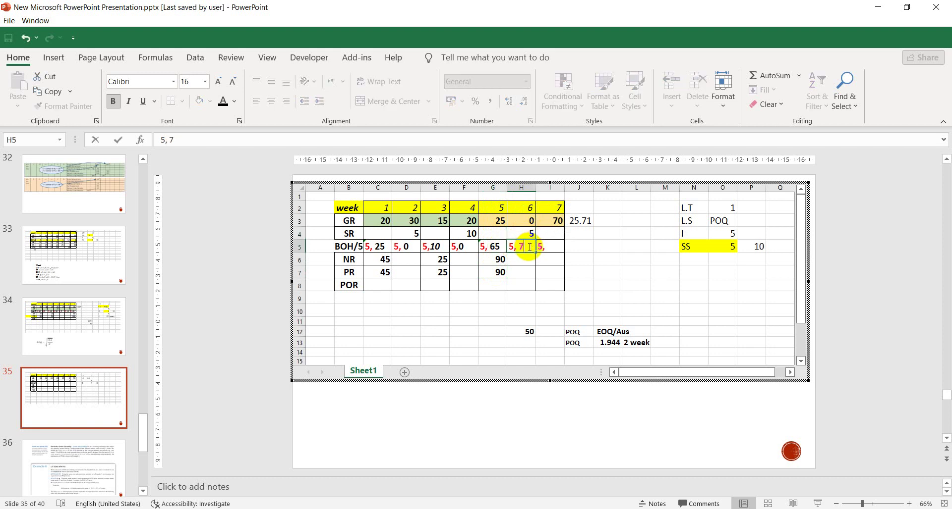
text(0)
double_click(530, 247)
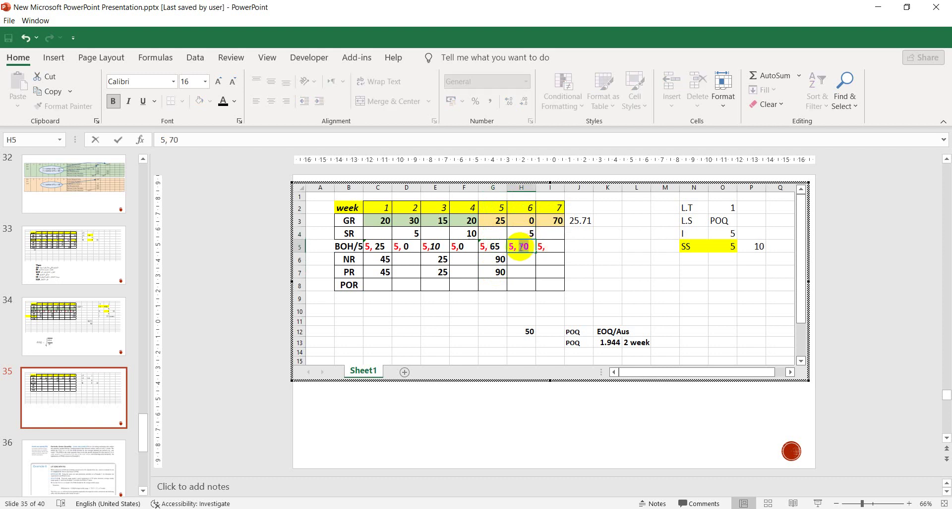
Append 0 in black to the red "5," in the week 7 BOH cell I5.
click(553, 243)
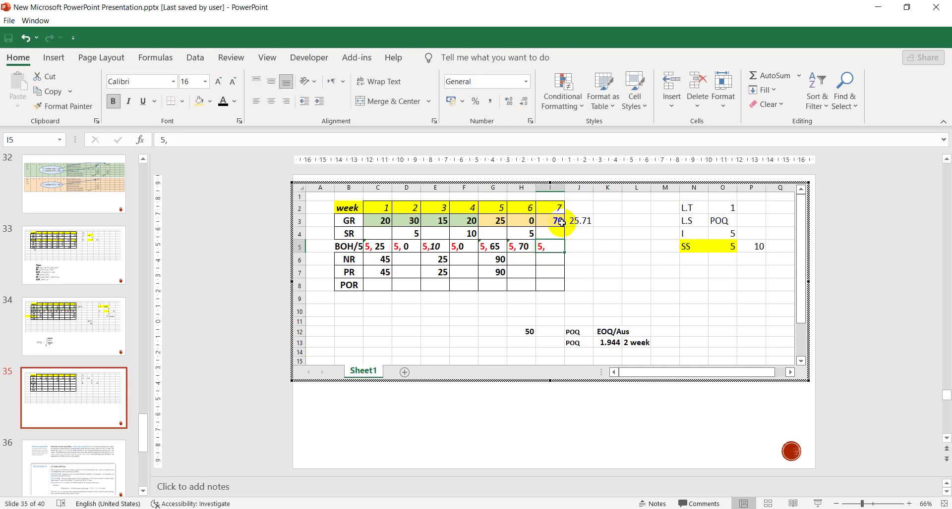
double_click(551, 247)
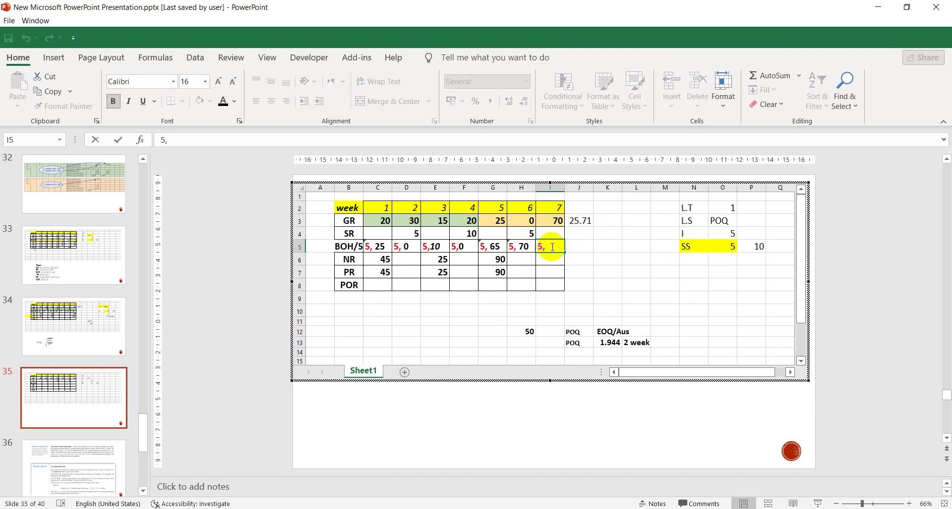
text(0)
double_click(549, 247)
click(583, 224)
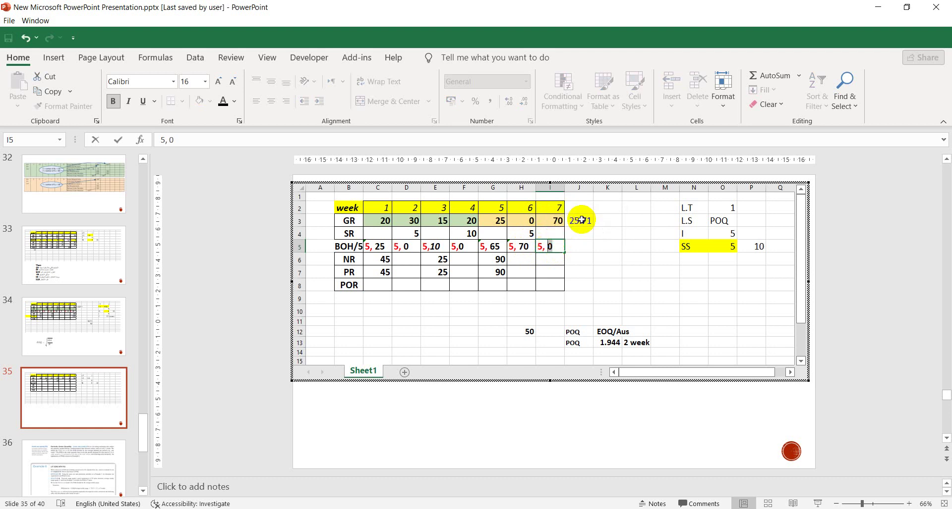
click(551, 281)
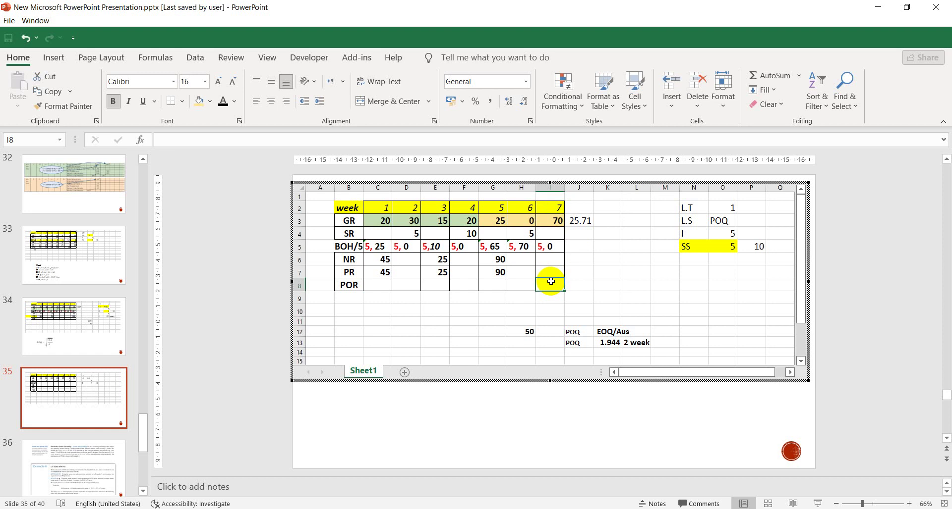
Enter a dash for the week 2 NR in D6 and the week 2 PR in D7.
click(400, 261)
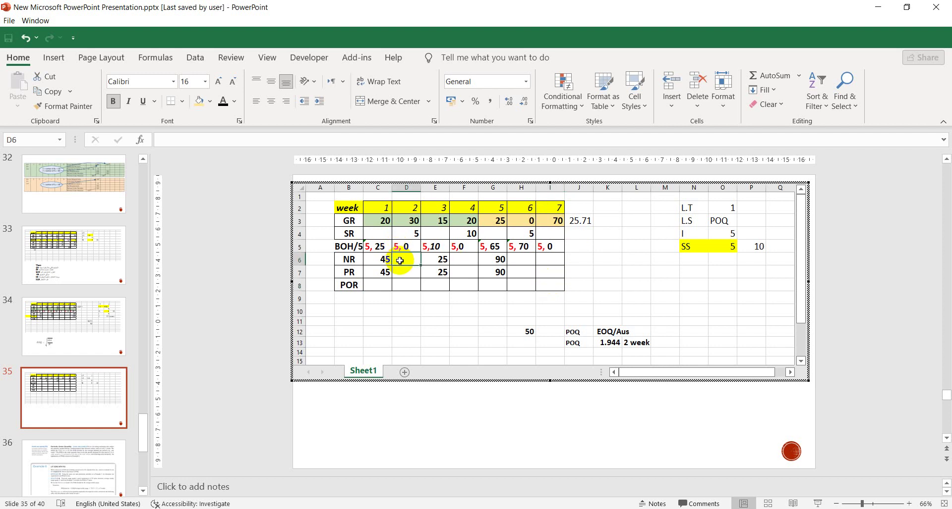
text(-)
key(Down)
text(-)
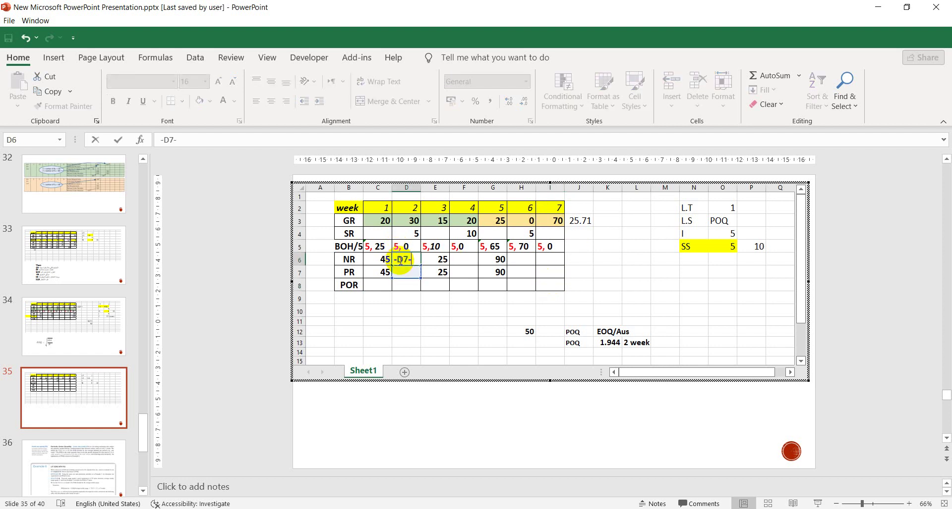
text(d)
key(Escape)
key(Escape)
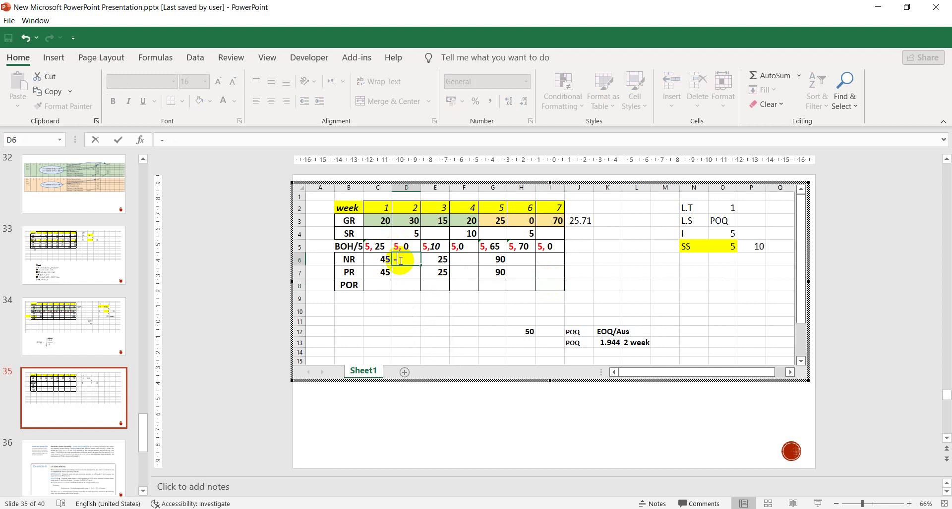
key(Down)
text(-)
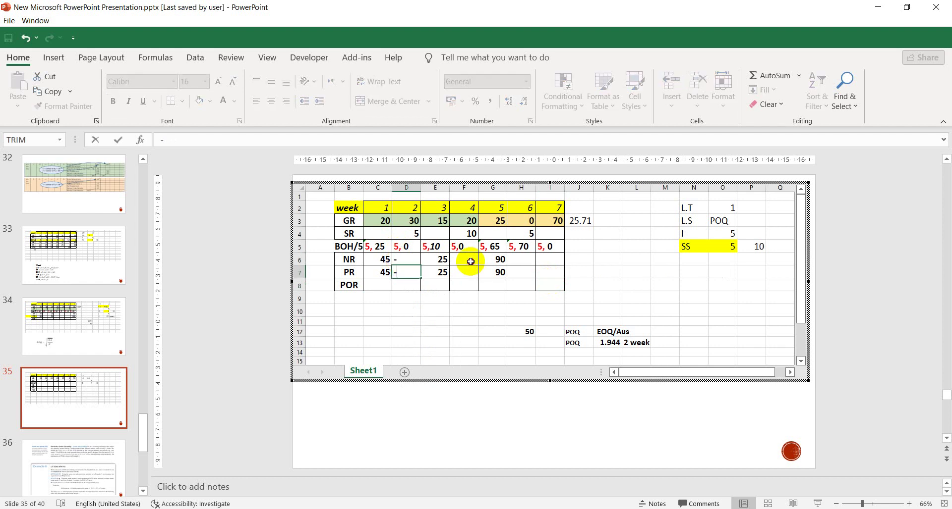
click(470, 262)
key(Return)
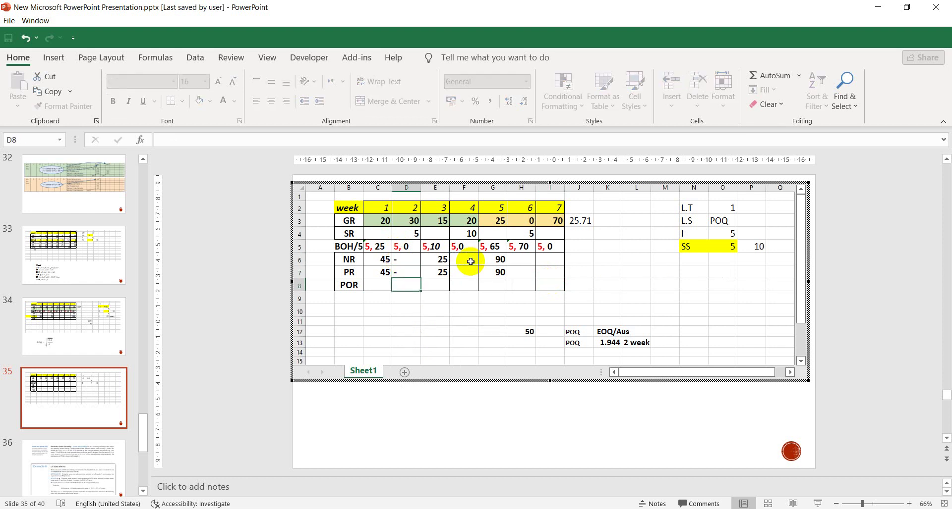
Enter a dash for the week 4 NR in F6 and the week 4 PR in F7.
click(471, 262)
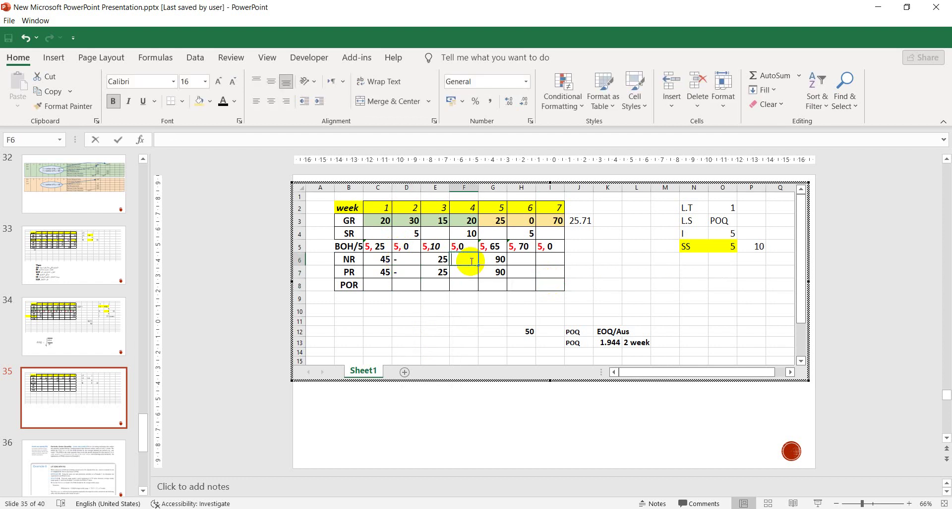
text(-)
key(Return)
text(-)
key(Return)
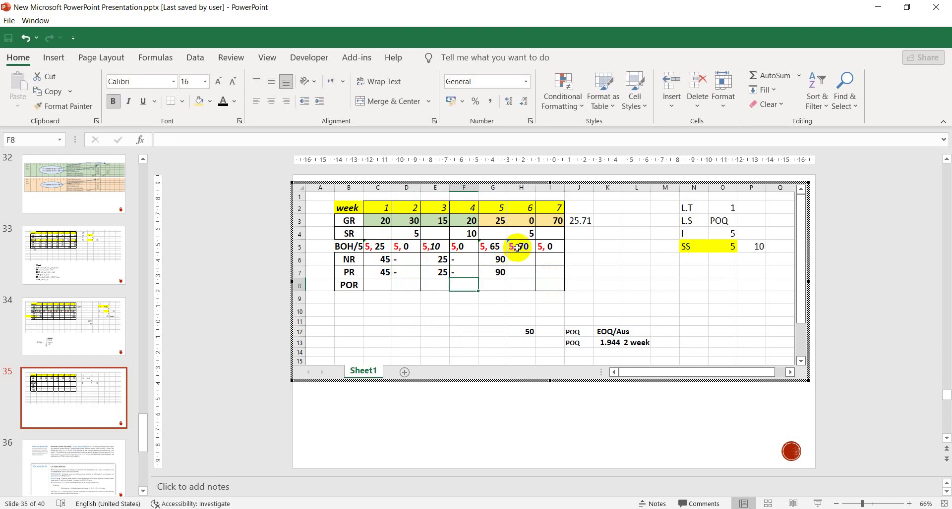
Enter dashes for the NR and PR of weeks 6 and 7 in H6:I7.
click(524, 258)
text(-)
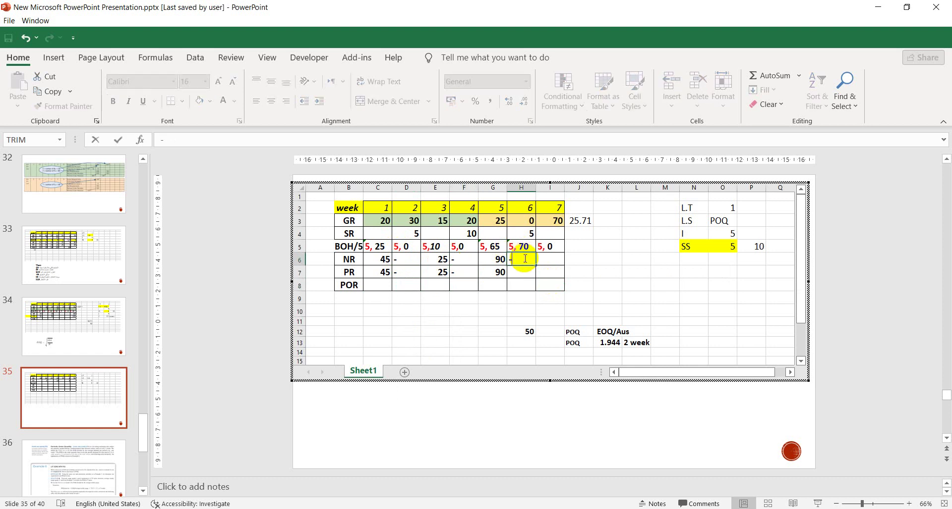
key(Return)
text(-)
key(Return)
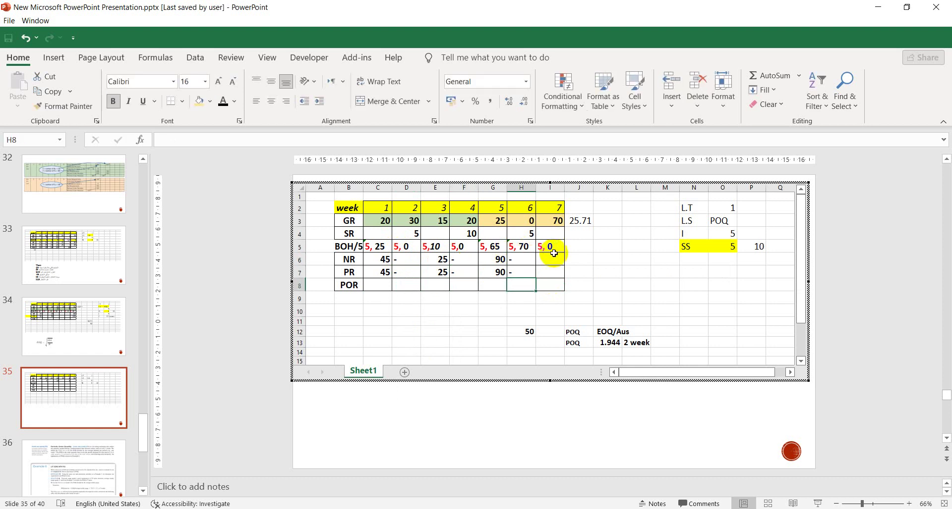
click(555, 260)
text(-)
key(Return)
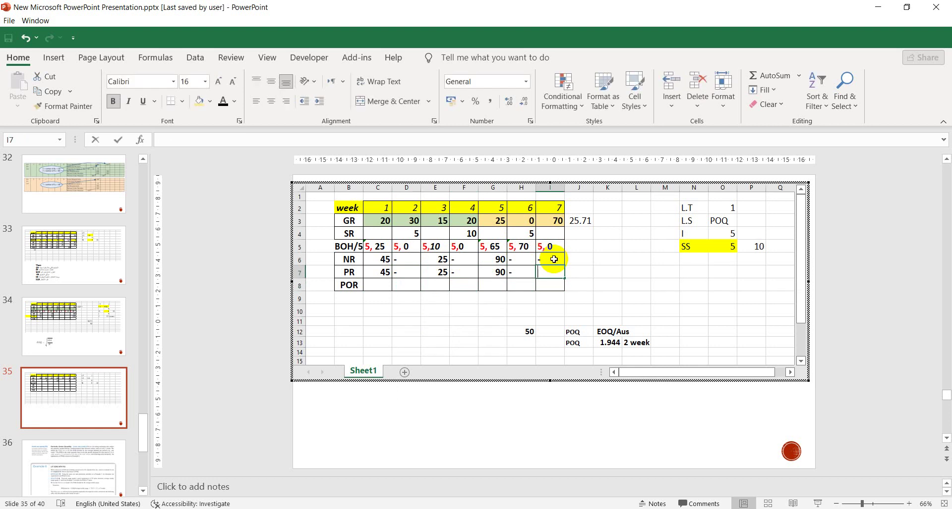
text(-)
key(Return)
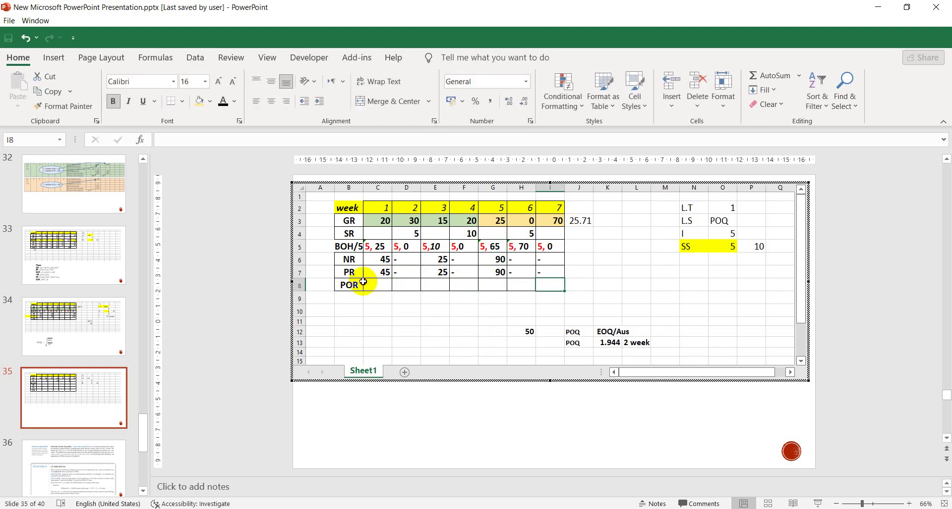
Enter the planned order releases one week ahead of the receipts: 25 in week 2 (D8) and 90 in week 4 (F8).
click(353, 284)
click(378, 286)
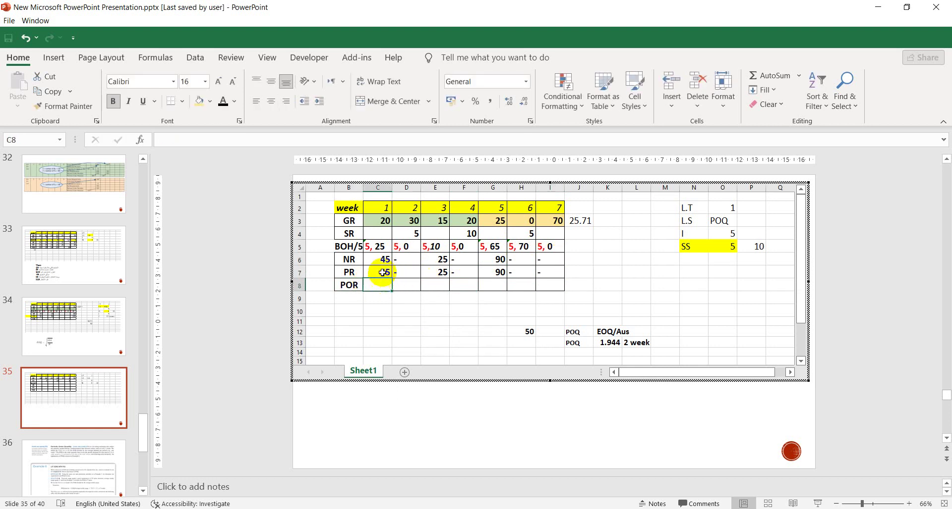
click(406, 286)
text(25)
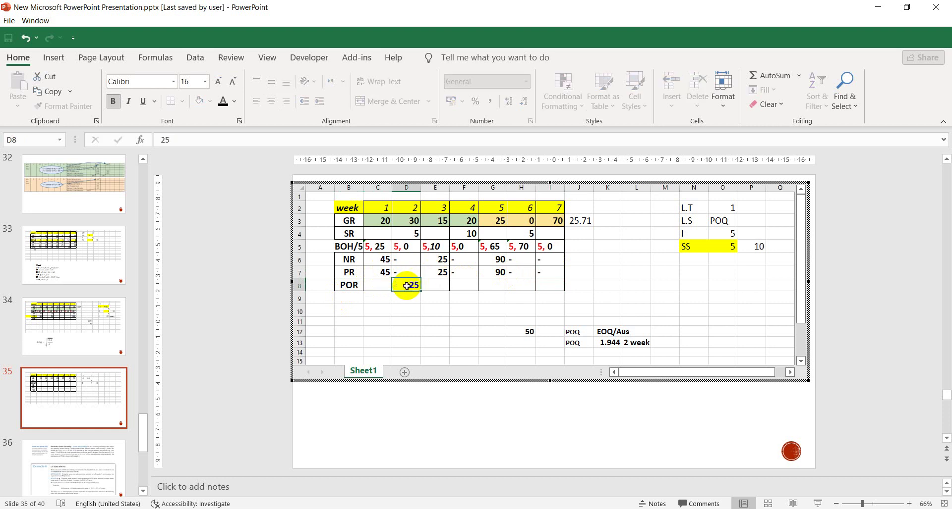
key(Return)
click(470, 287)
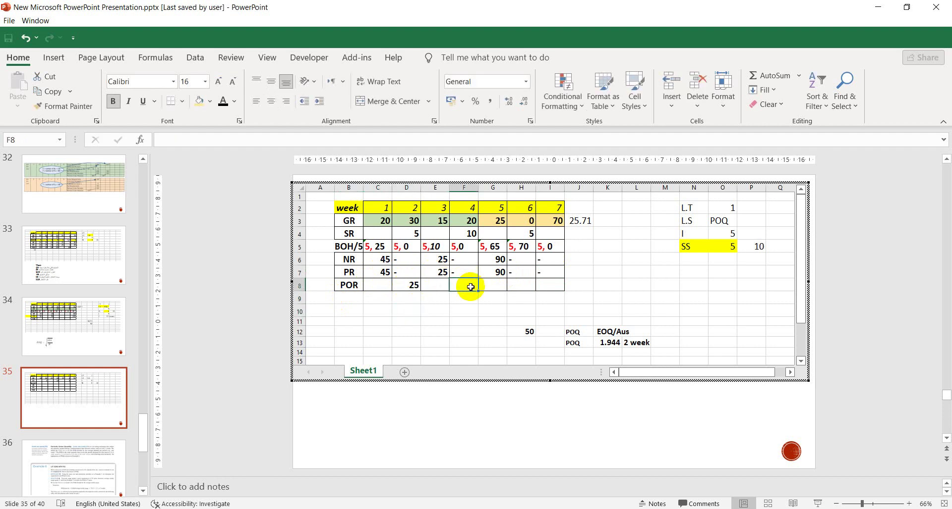
text(90)
key(Return)
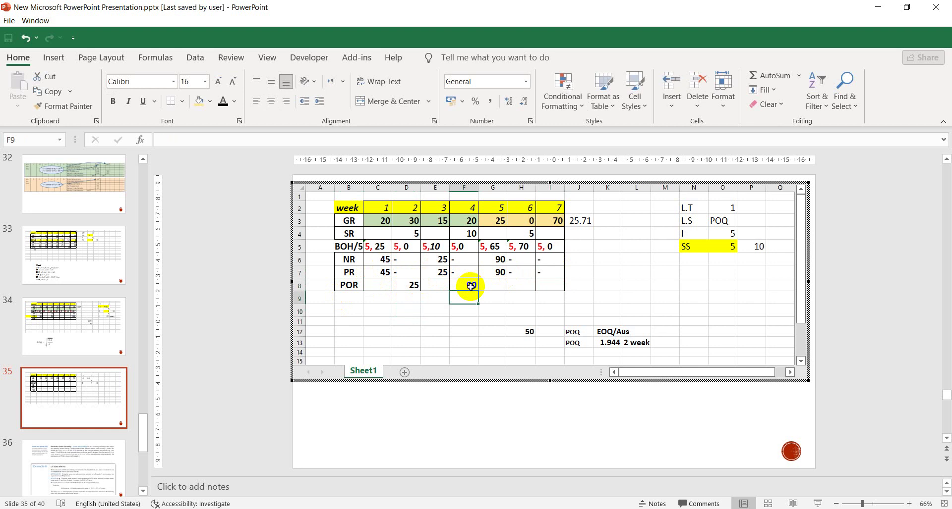
click(460, 317)
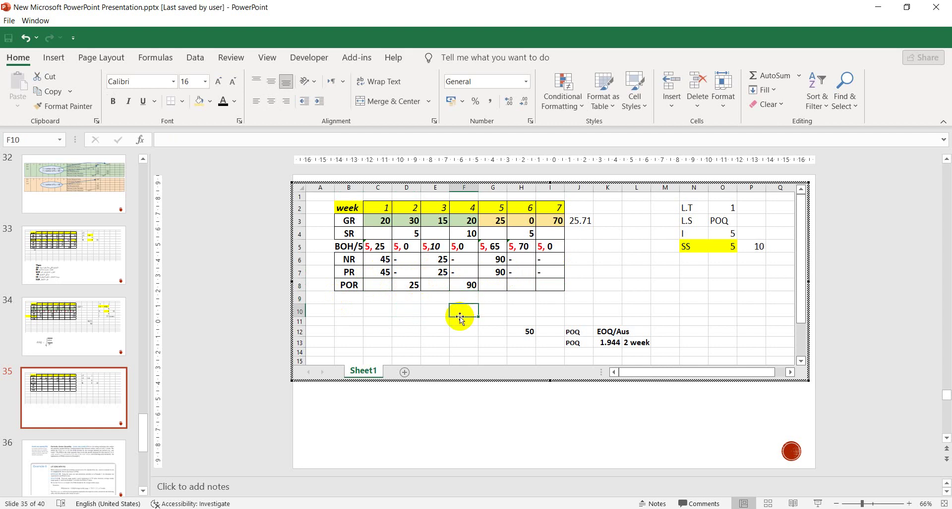
Review the NR and PR entries of weeks 1 and 2 together with the week 1 BOH.
click(424, 275)
click(410, 272)
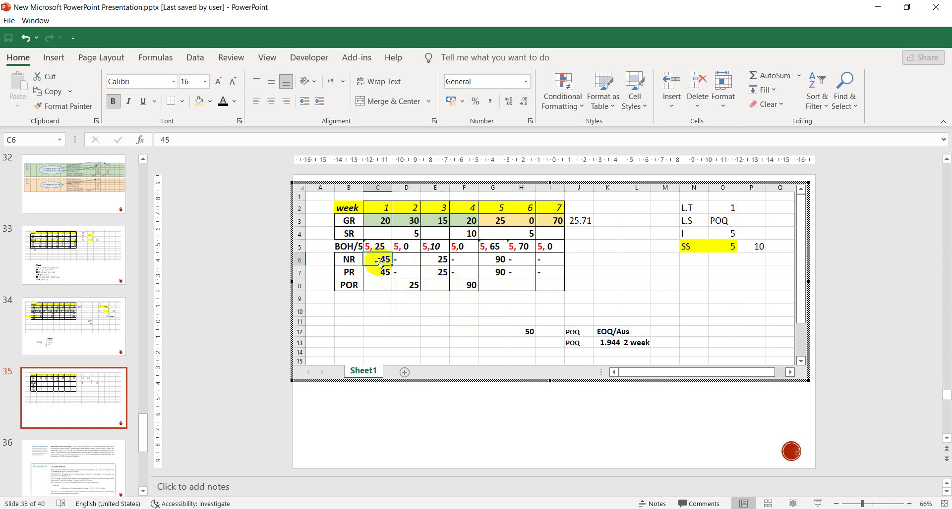
click(398, 263)
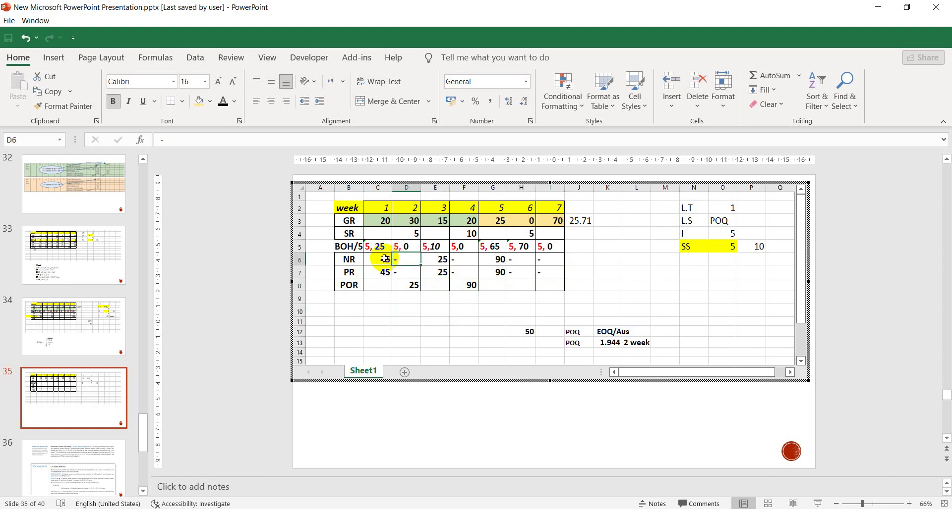
click(383, 259)
click(374, 246)
click(369, 271)
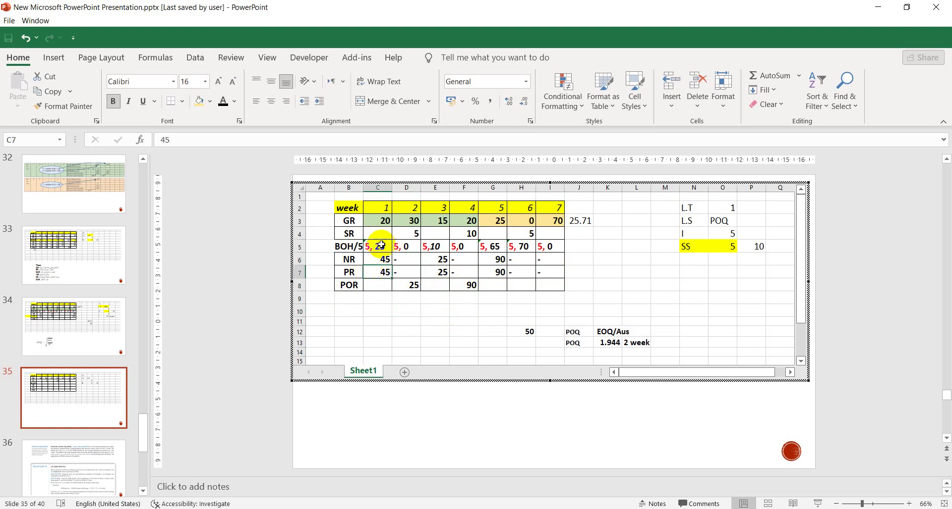
click(382, 245)
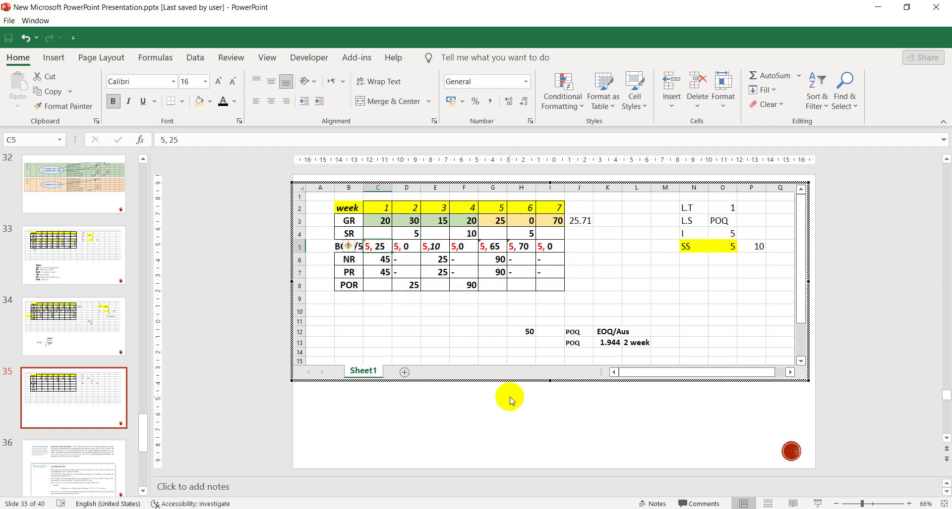